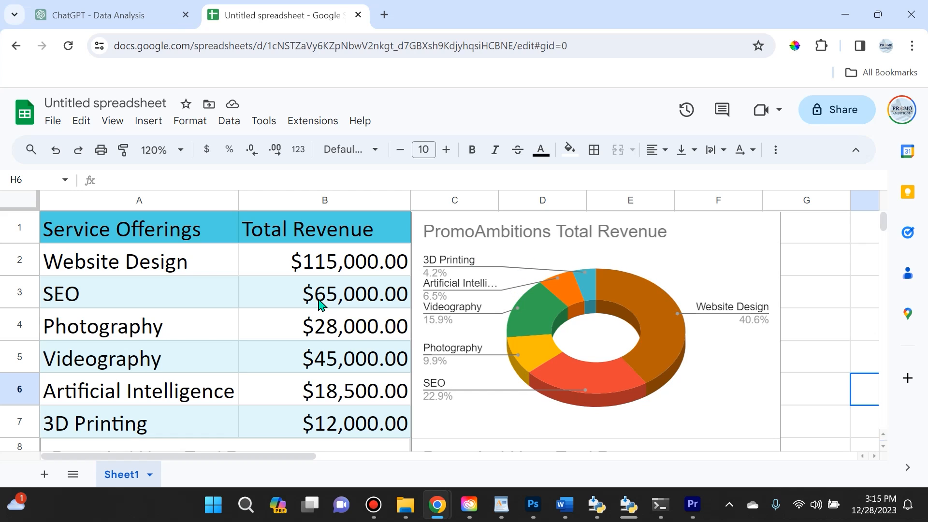
- Switch to ChatGPT and open the Data Analysis GPT from the list of available GPTs
scroll(564, 327, down, 4)
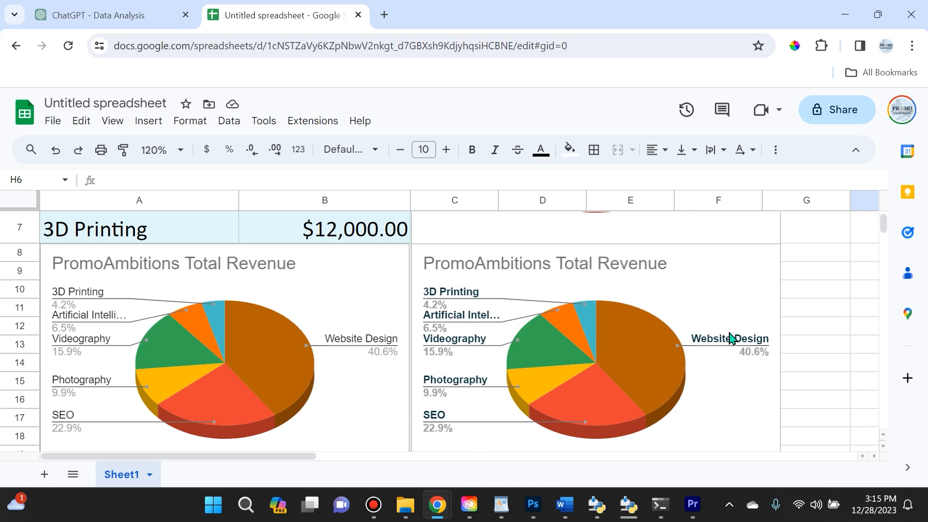
scroll(500, 332, down, 1)
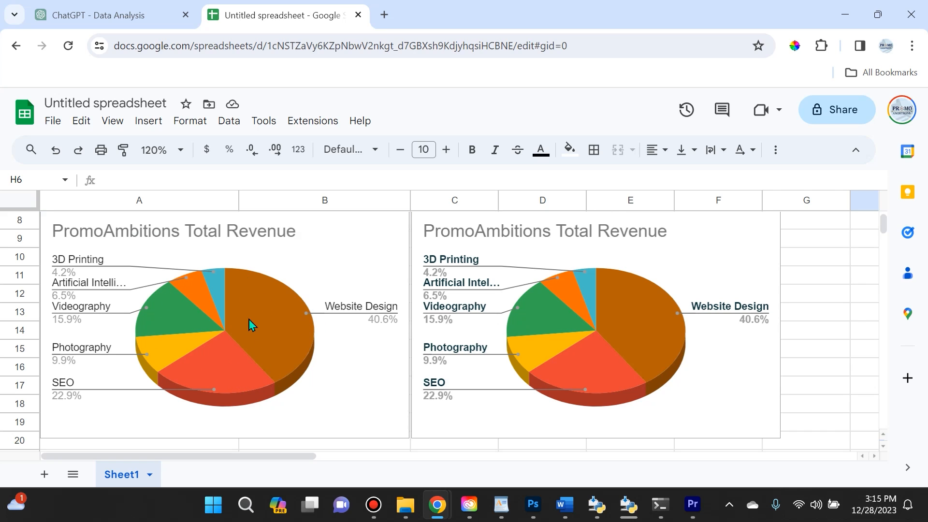
scroll(402, 382, up, 3)
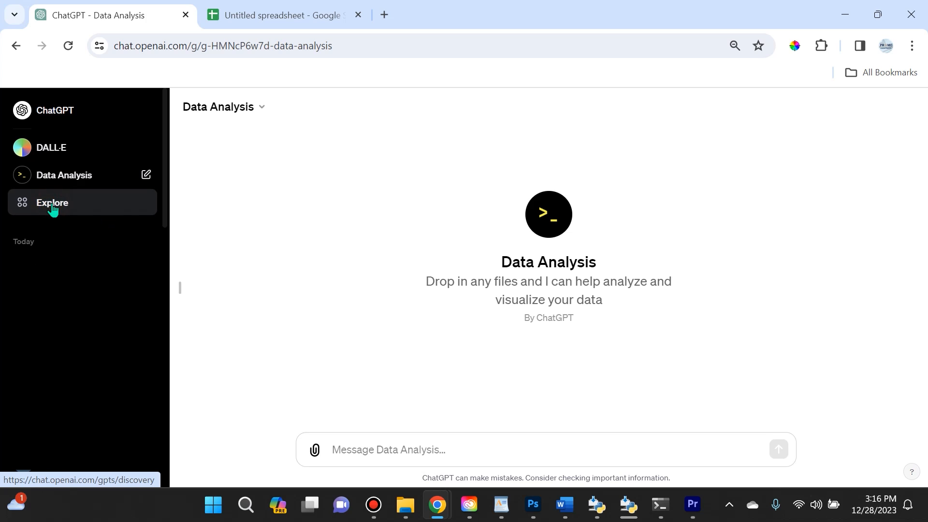
click(53, 207)
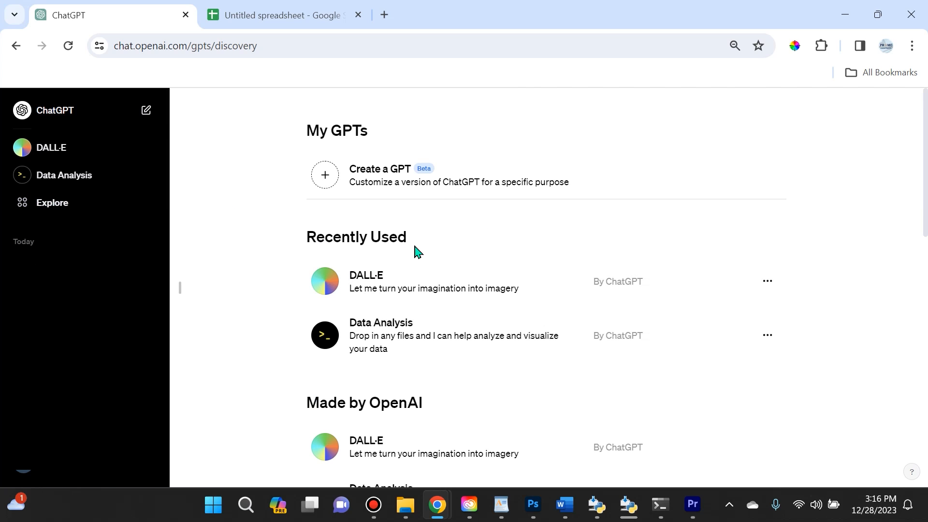
scroll(443, 318, down, 3)
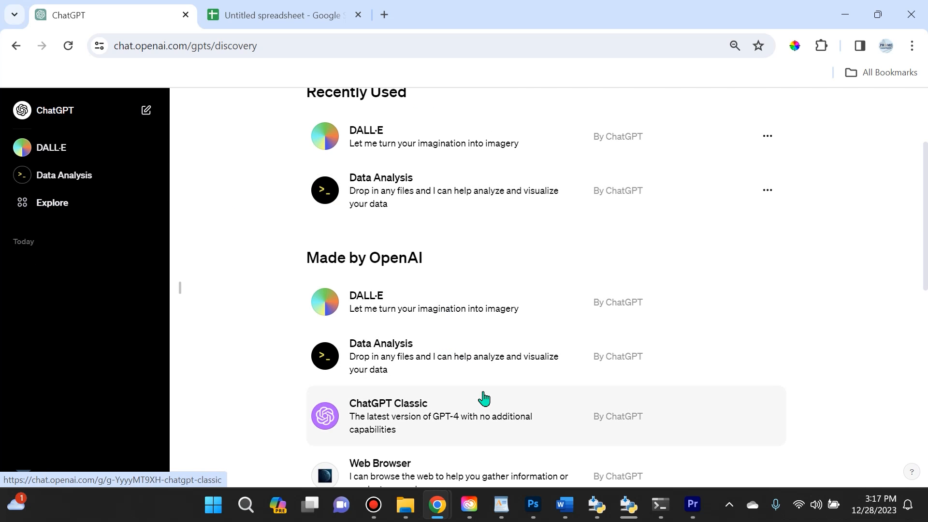
click(404, 210)
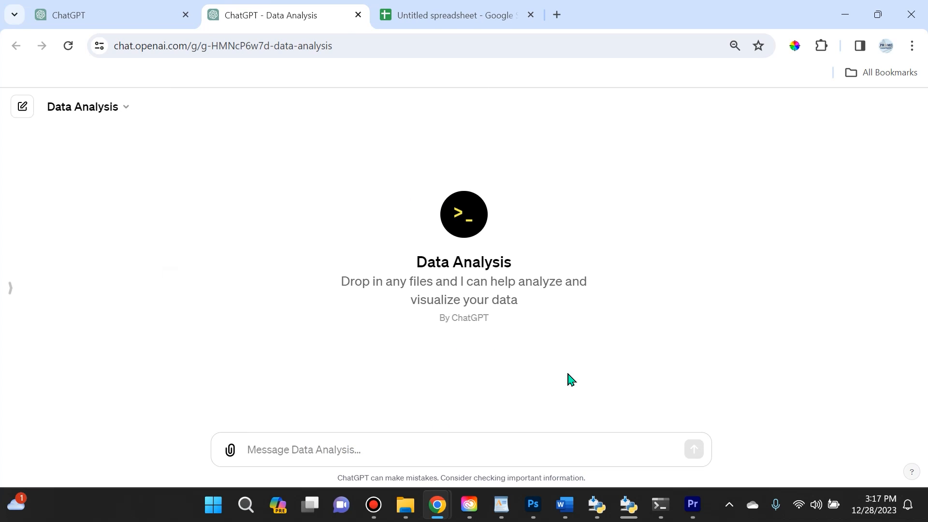
click(427, 455)
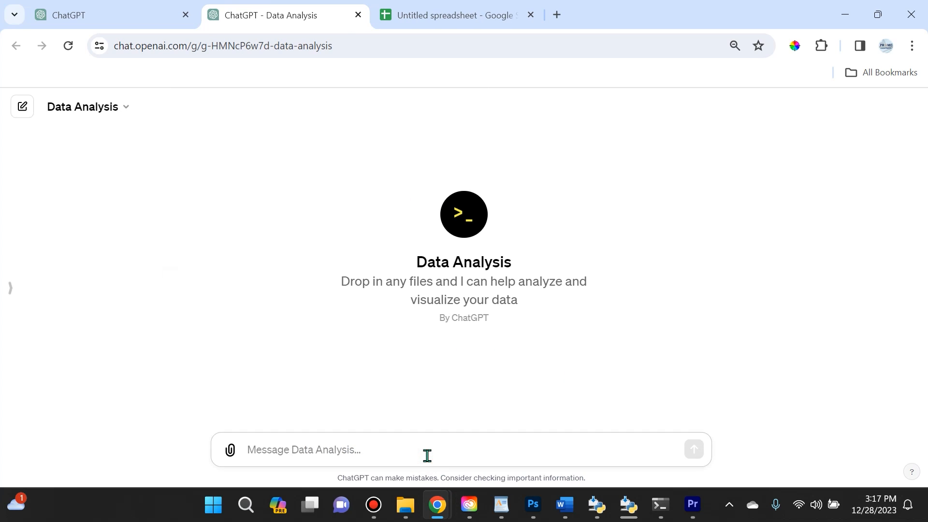
- Copy the service revenue table in A1:B7 from the spreadsheet and send it as a message to Data Analysis
click(451, 9)
drag(119, 231, 311, 428)
key(ctrl+c)
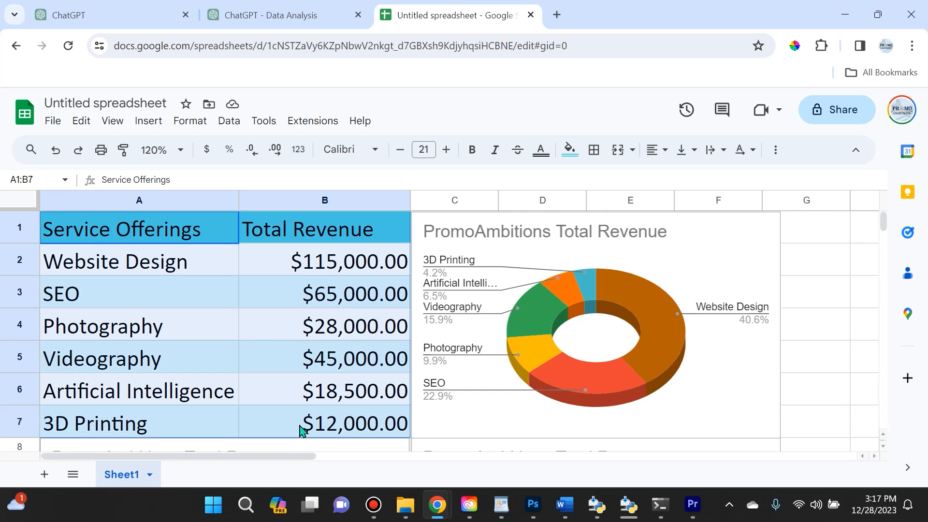
click(261, 17)
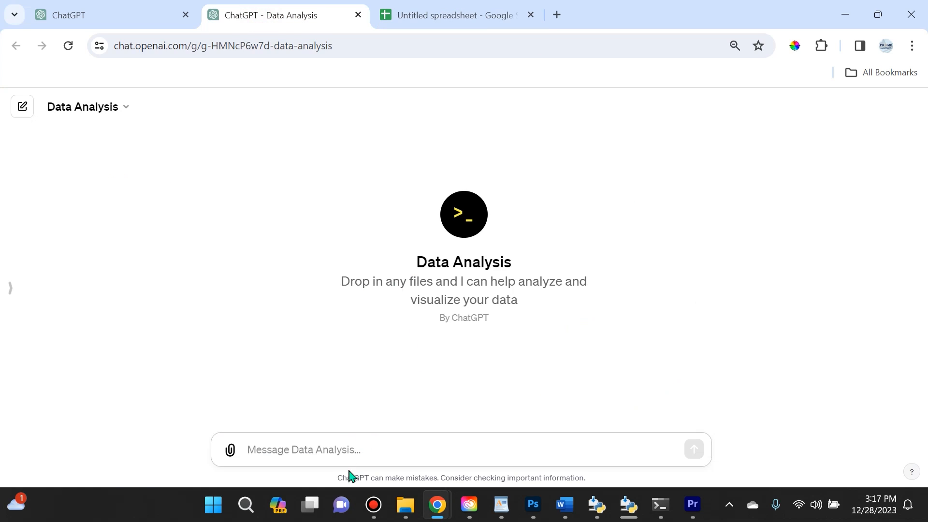
click(345, 456)
key(ctrl+v)
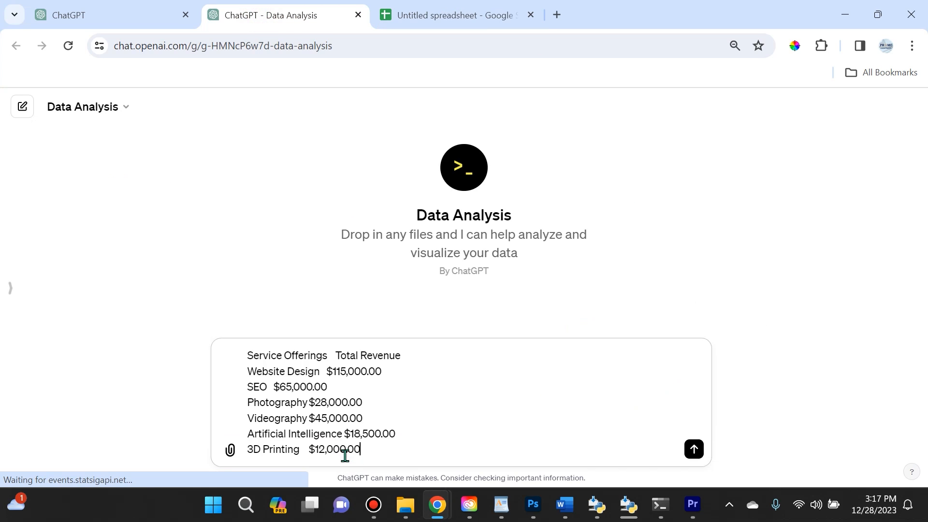
click(694, 450)
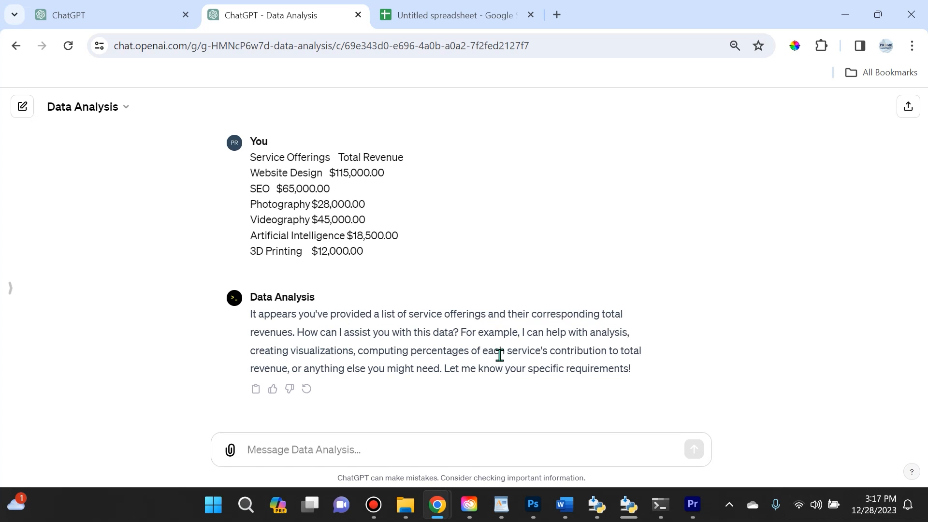
- Ask for a pie chart of the data with the SEO portion blue, website design red and the other colors left open
click(462, 448)
text(can you create a pie chart of this data. Make the SEO portion blue and the website design red, the other colors are entirely up to you...)
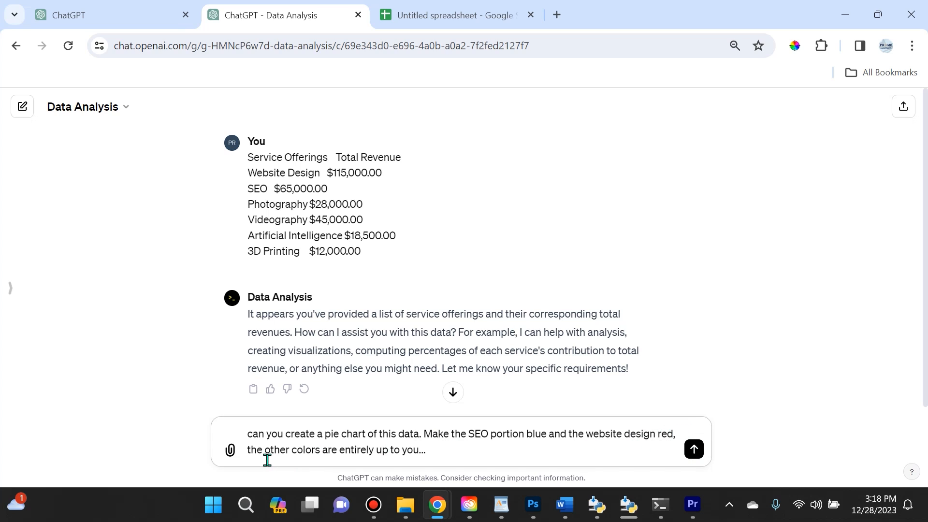
click(695, 451)
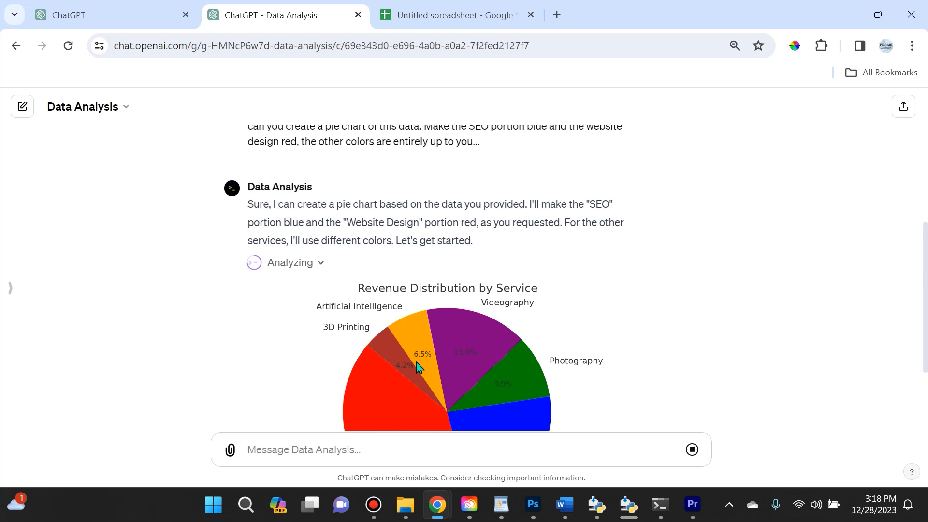
- Examine the generated pie chart's slice colors, service labels and percentages, along with the accompanying reply
scroll(290, 317, up, 5)
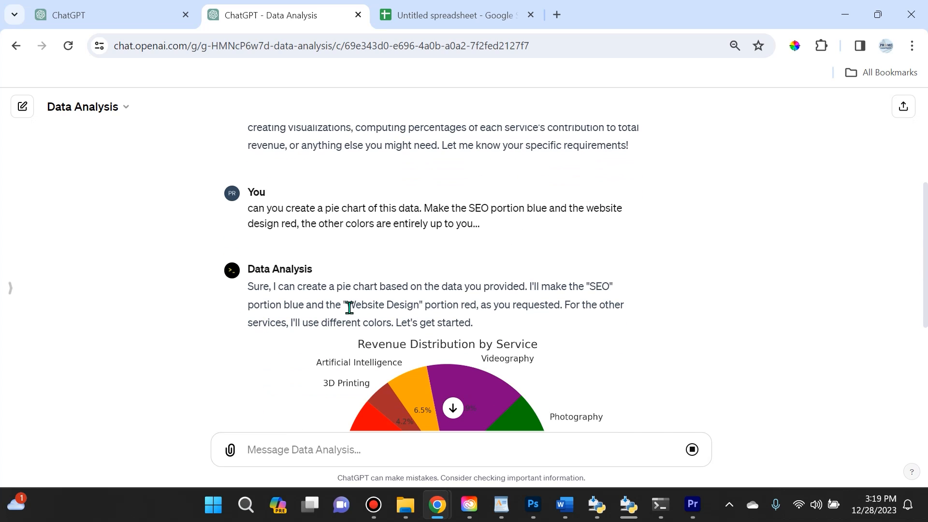
scroll(497, 325, down, 5)
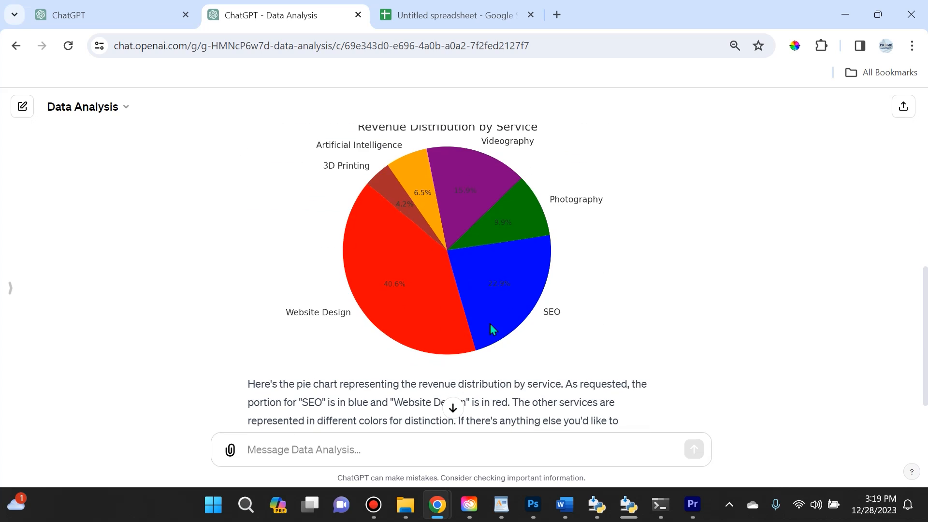
scroll(339, 236, up, 2)
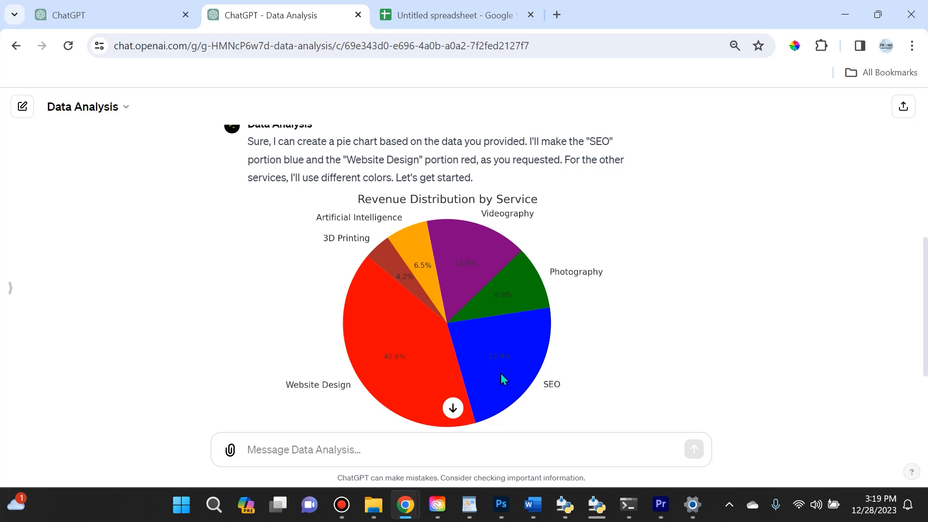
scroll(443, 376, up, 1)
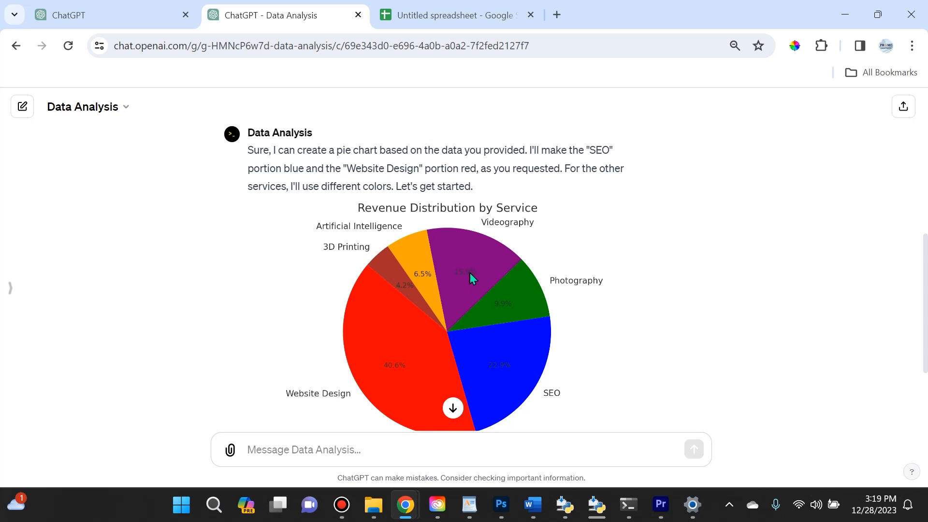
scroll(464, 344, down, 3)
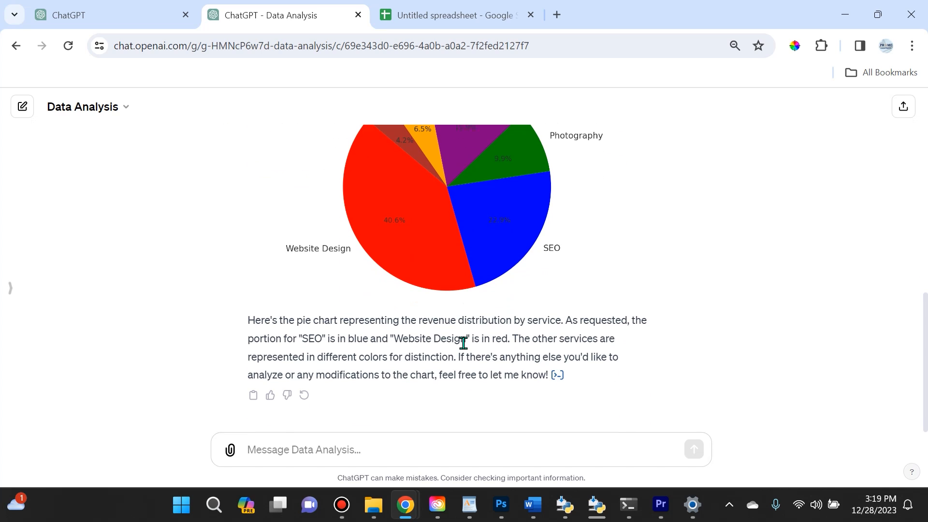
scroll(558, 293, down, 5)
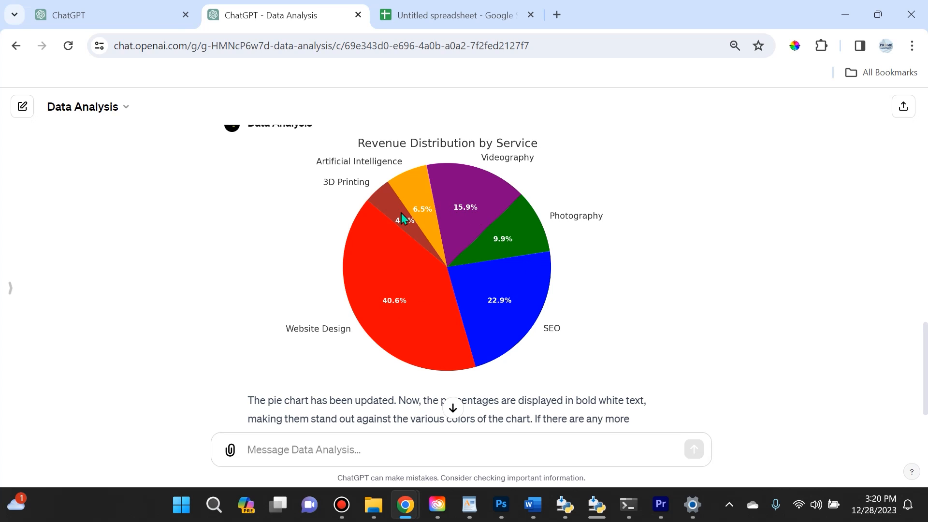
- Review the revised pie chart's percentage text styling and the explanation below it
scroll(449, 339, down, 1)
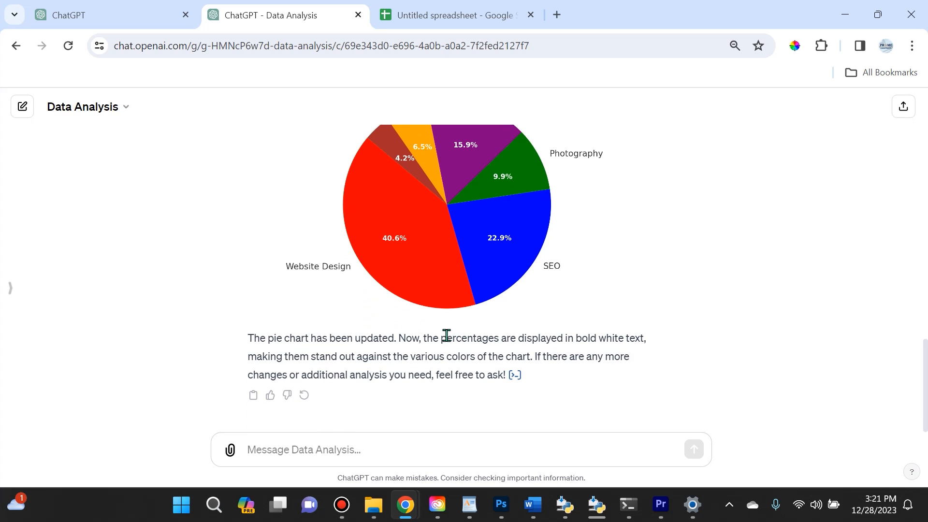
scroll(425, 331, up, 2)
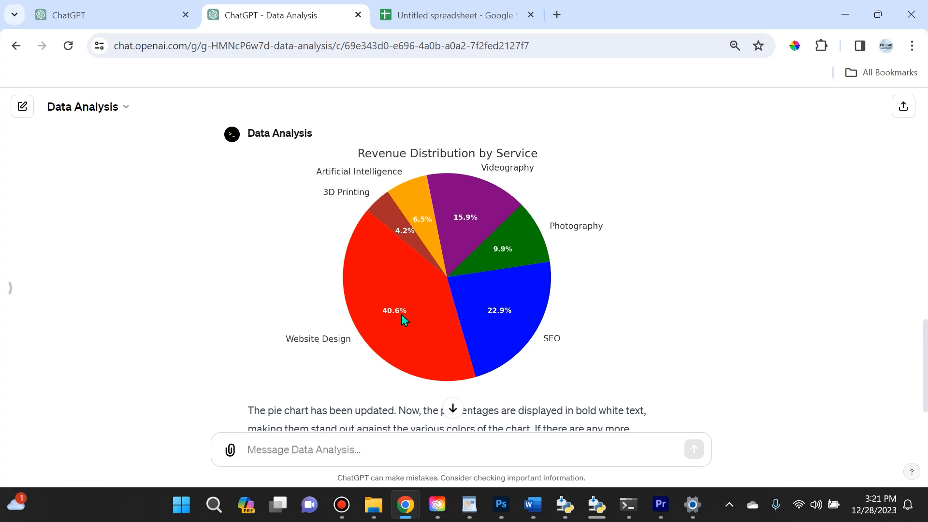
scroll(449, 329, down, 1)
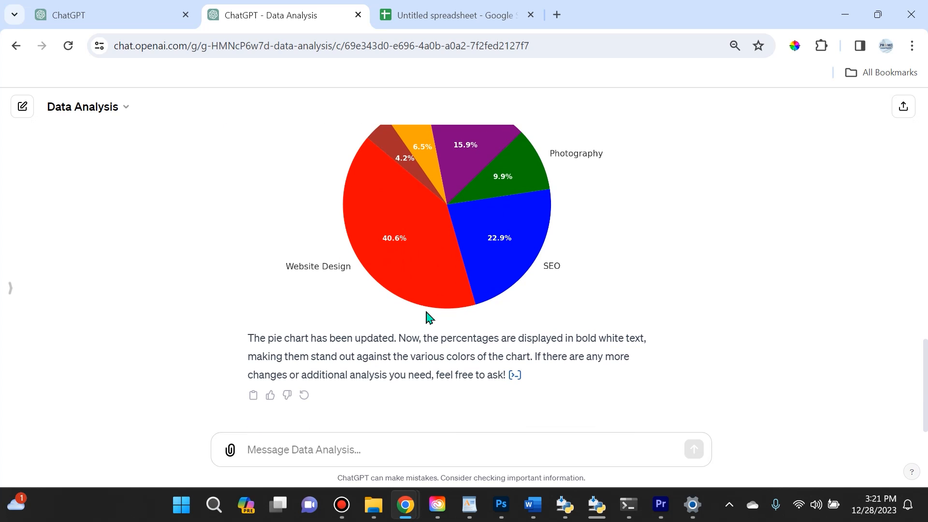
scroll(397, 394, up, 2)
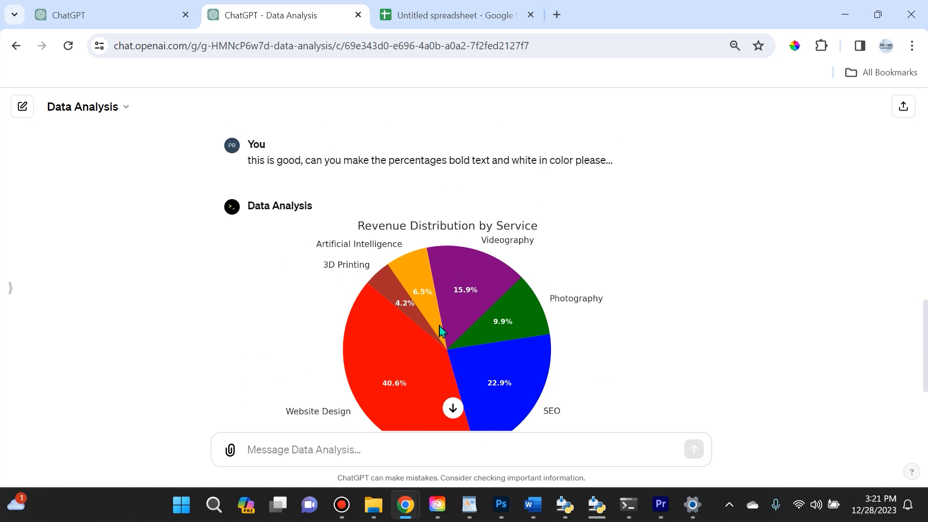
scroll(440, 330, down, 2)
scroll(396, 312, up, 1)
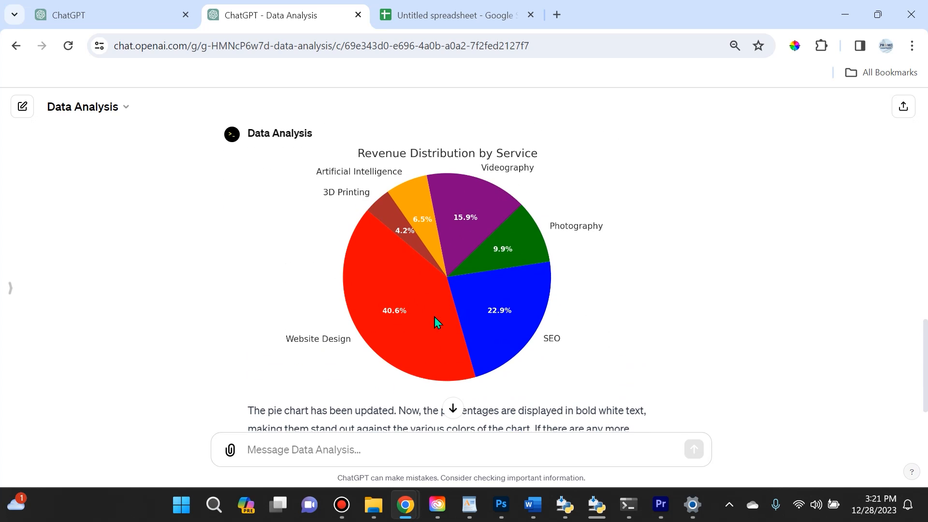
- Send the request "can you create a doughnut chart of this data please"
click(424, 442)
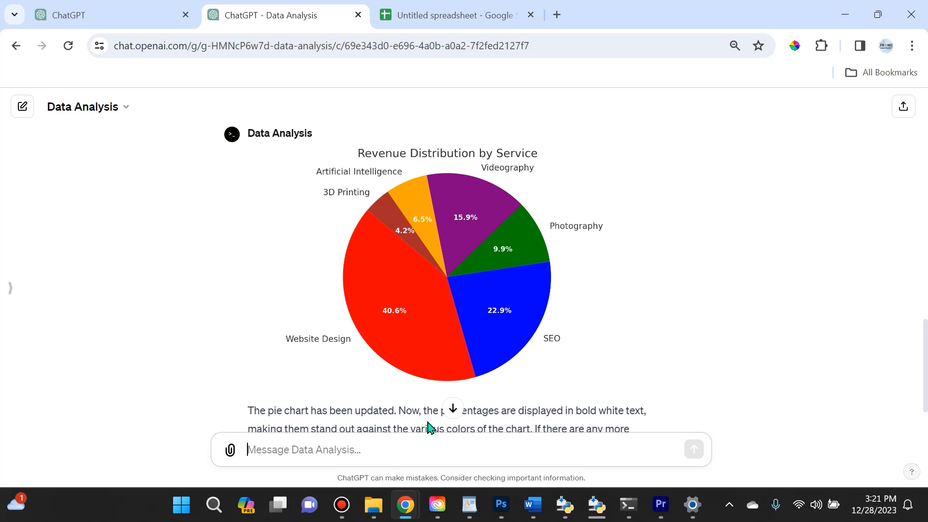
scroll(413, 373, down, 1)
text(can you create a doughnut chart of this data please)
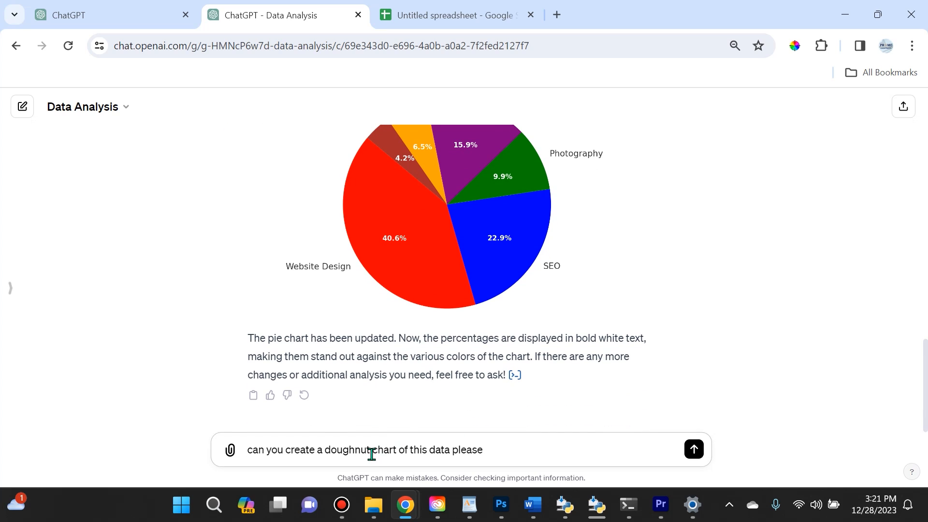
click(694, 449)
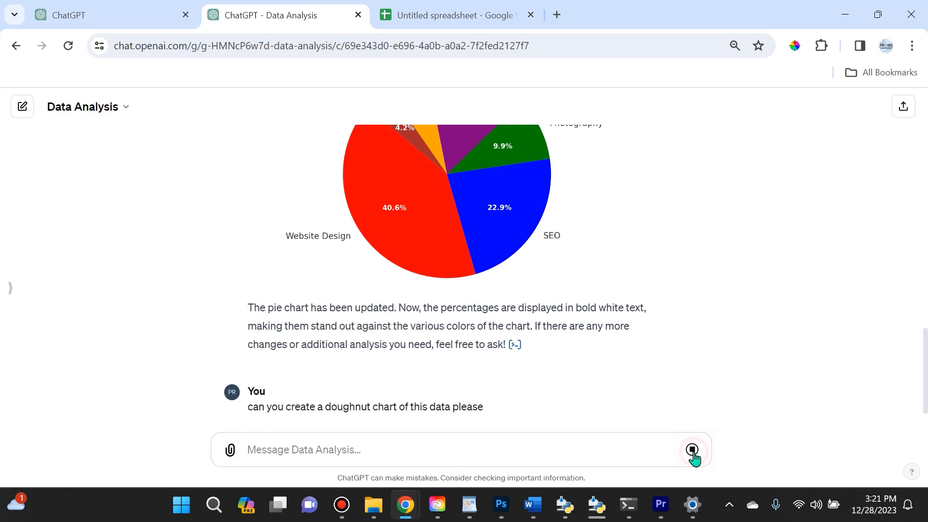
- Examine the doughnut chart's labels, percentages and color scheme, comparing it with the previous pie chart
scroll(389, 223, up, 3)
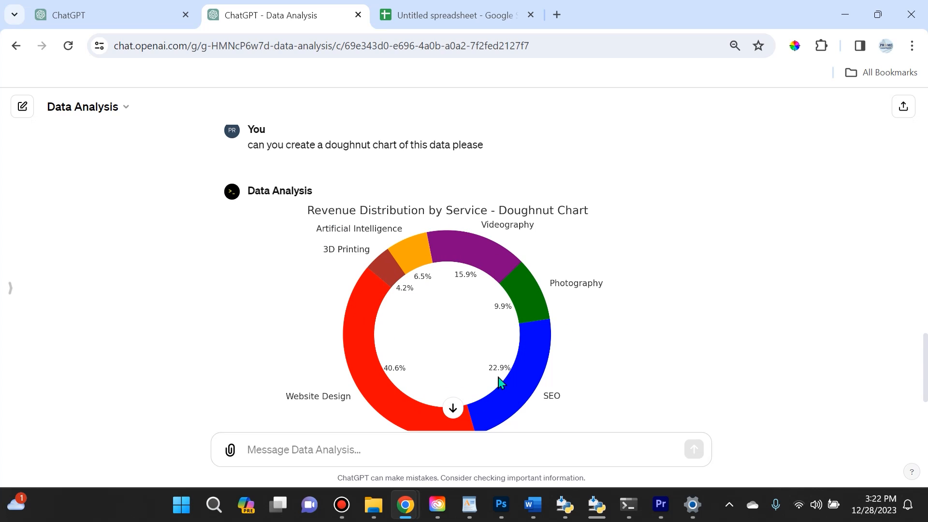
scroll(435, 300, down, 5)
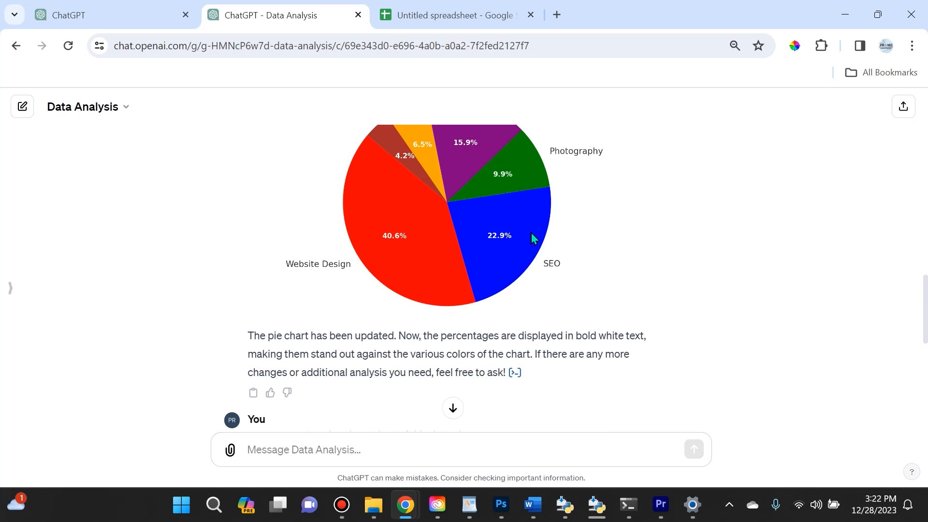
scroll(497, 261, up, 5)
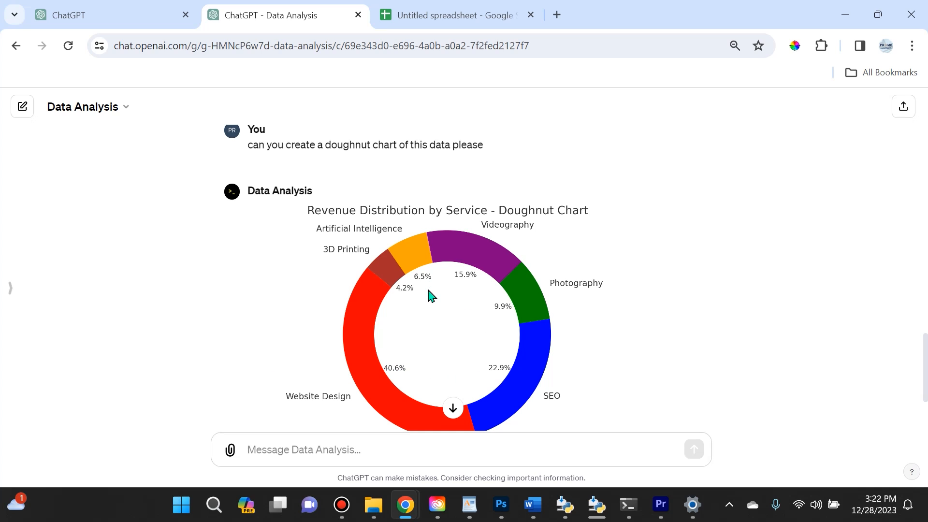
scroll(453, 319, down, 3)
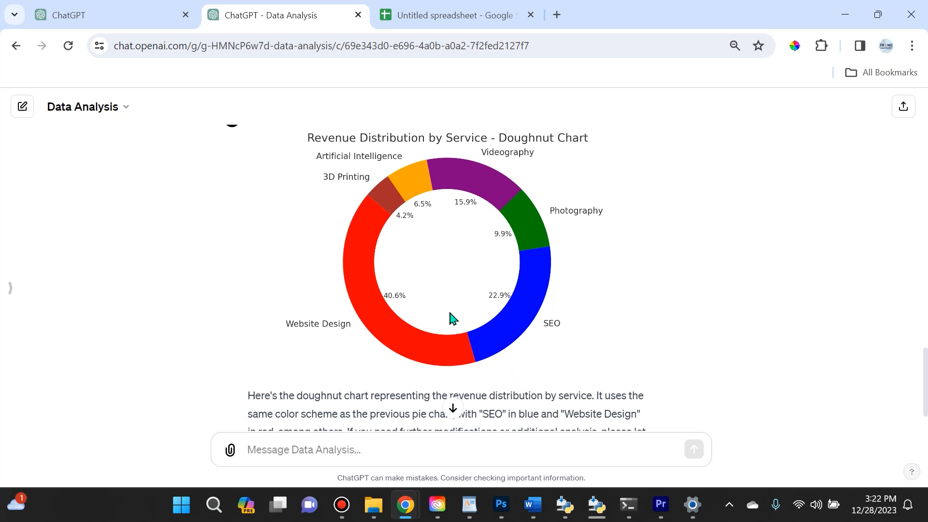
scroll(426, 320, up, 3)
scroll(324, 343, down, 6)
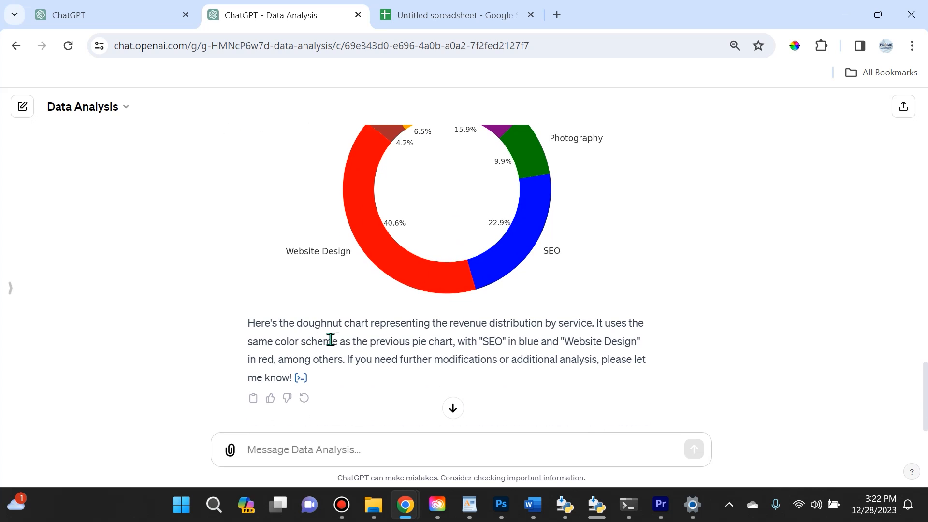
scroll(420, 346, up, 3)
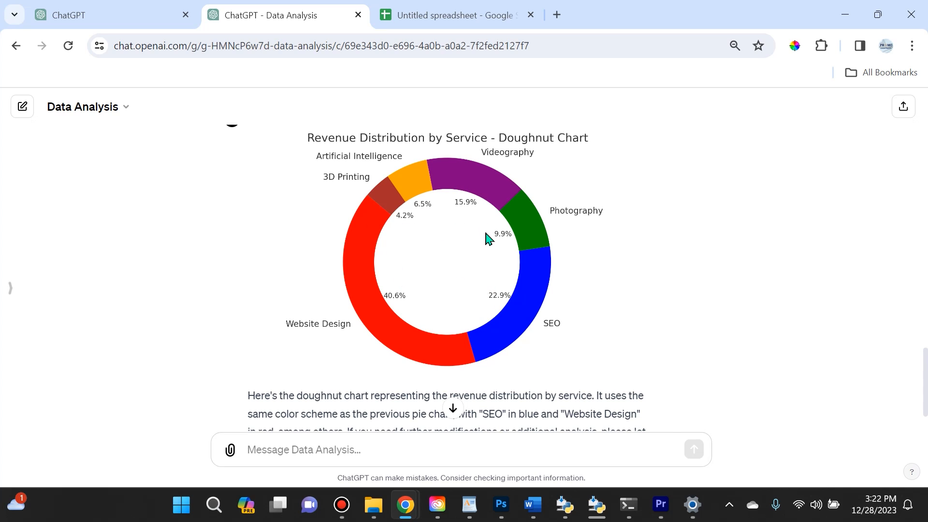
scroll(404, 297, down, 2)
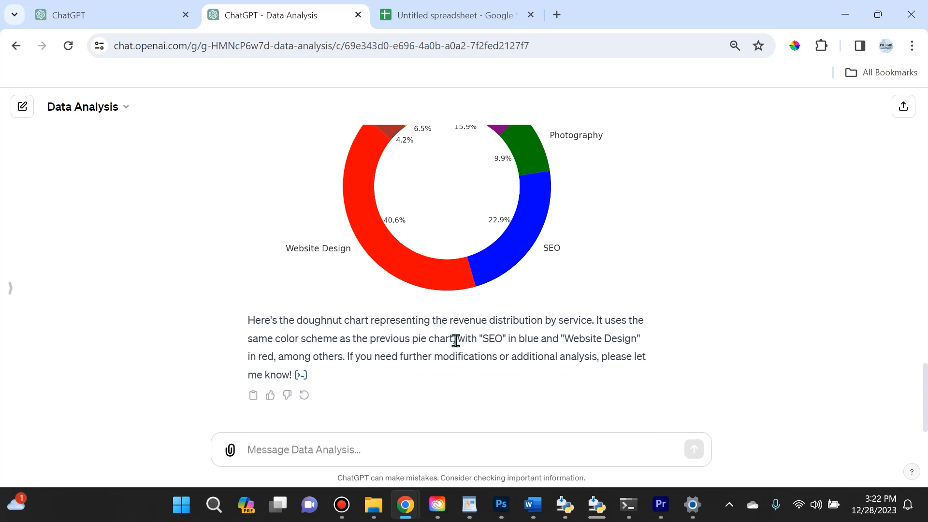
- Send the request "can you put the total amount in the doughnut hole please as well"
click(454, 453)
text(can you put the total amount in the doughnut hole please as well)
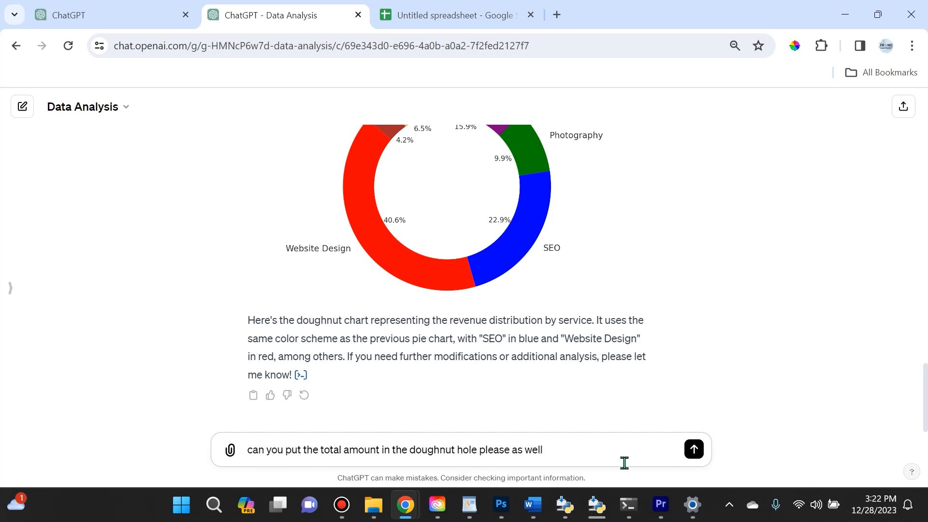
- Check the total in the updated doughnut chart's hole against the revenue sum in the Google Sheets spreadsheet
key(ctrl+Tab)
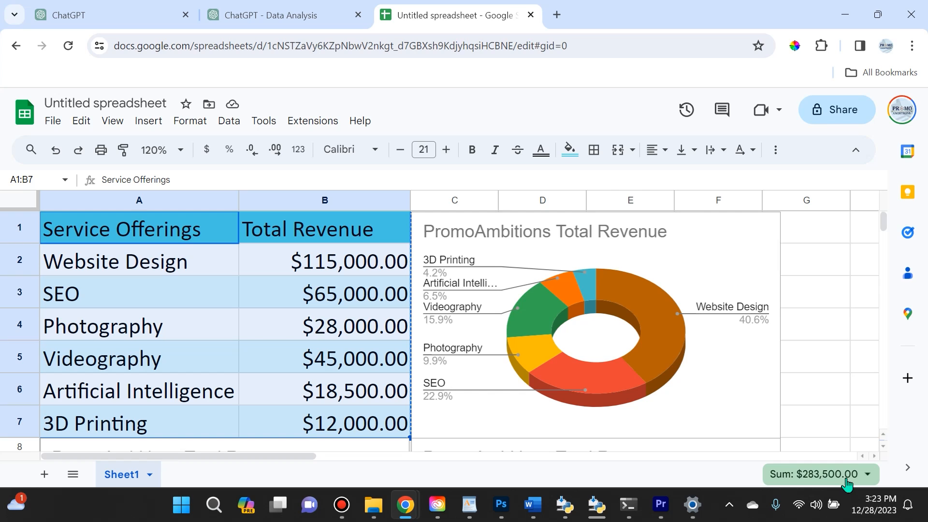
click(279, 13)
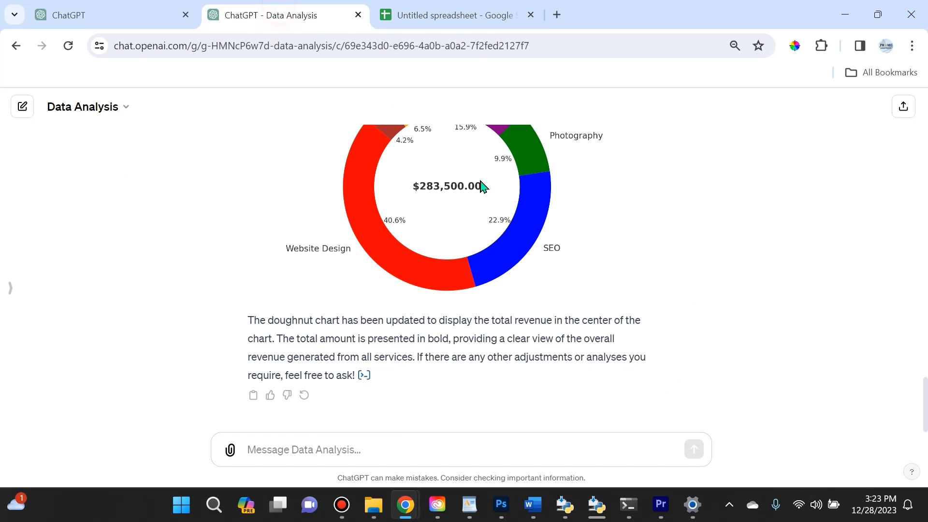
scroll(549, 320, up, 2)
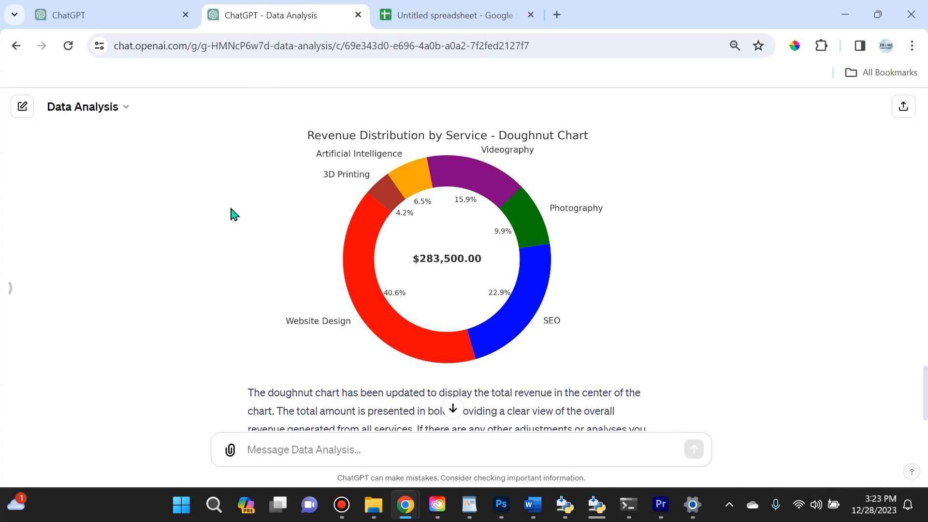
scroll(406, 234, down, 2)
scroll(442, 314, up, 2)
- Compare the generated doughnut chart with the 3D doughnut and pie charts in the Google Sheets spreadsheet
click(464, 12)
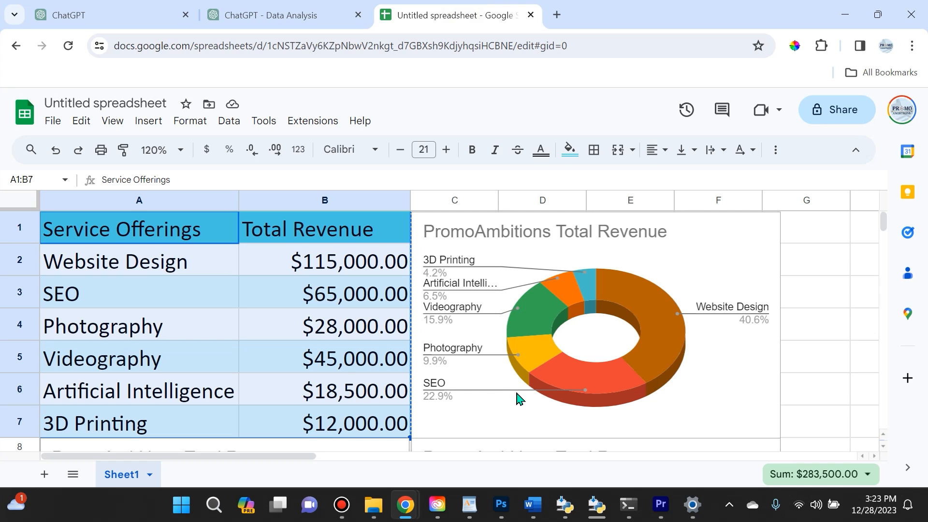
click(290, 14)
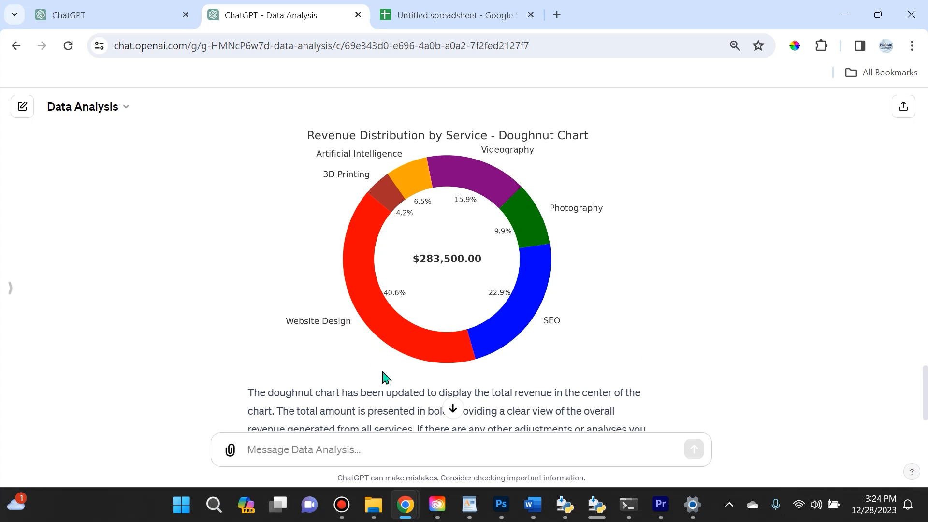
click(409, 14)
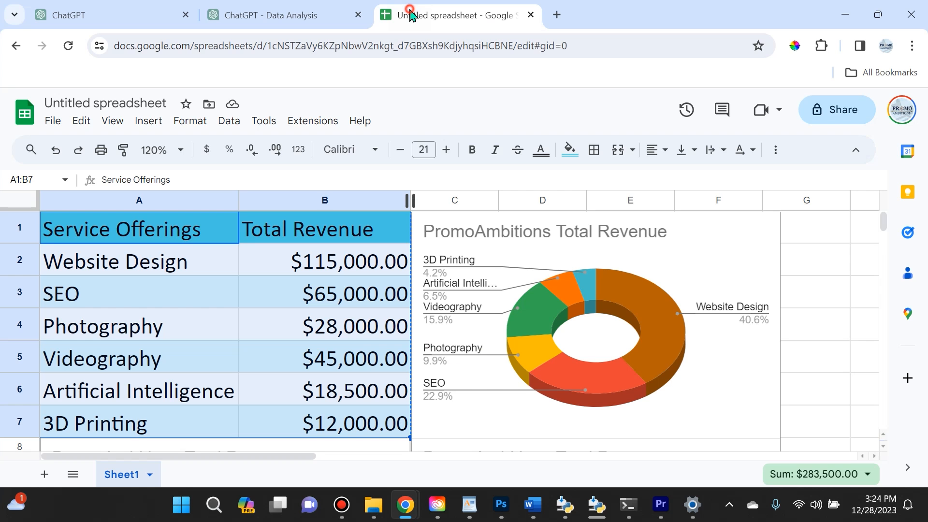
scroll(595, 377, down, 5)
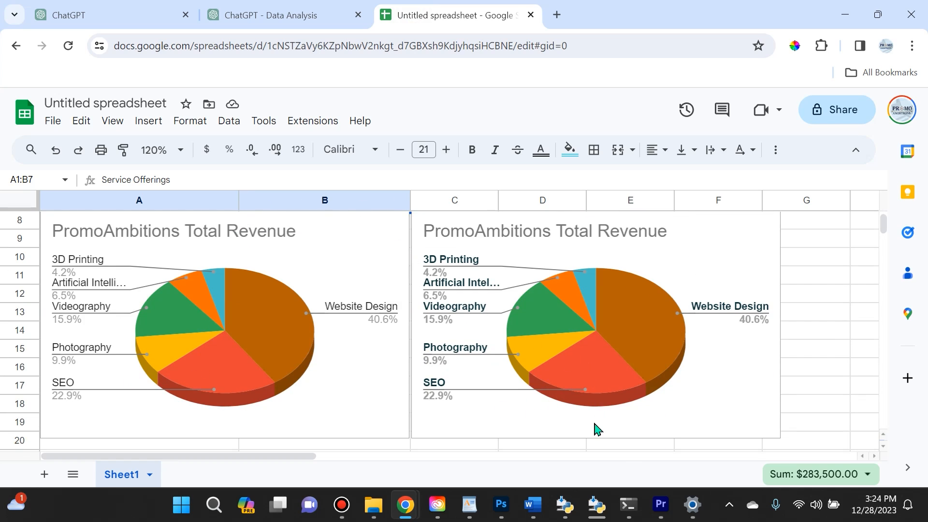
scroll(635, 411, up, 3)
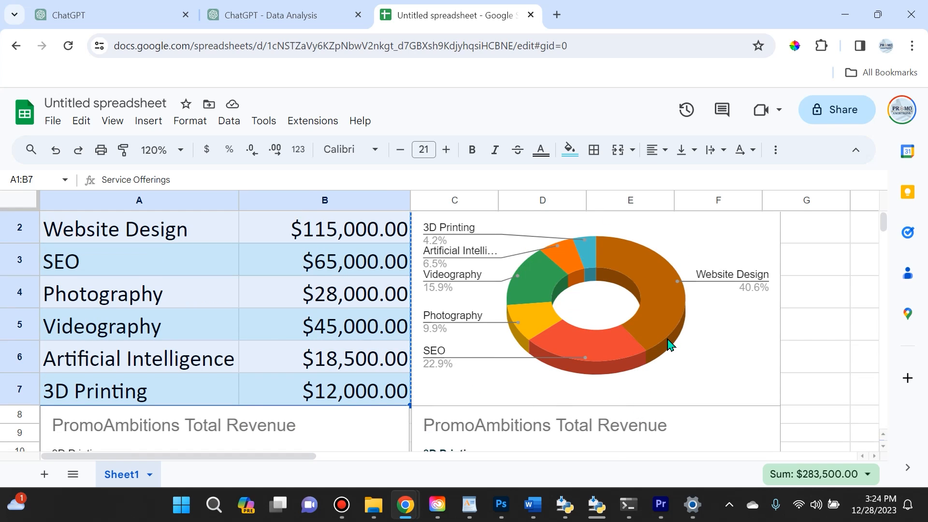
scroll(531, 368, down, 2)
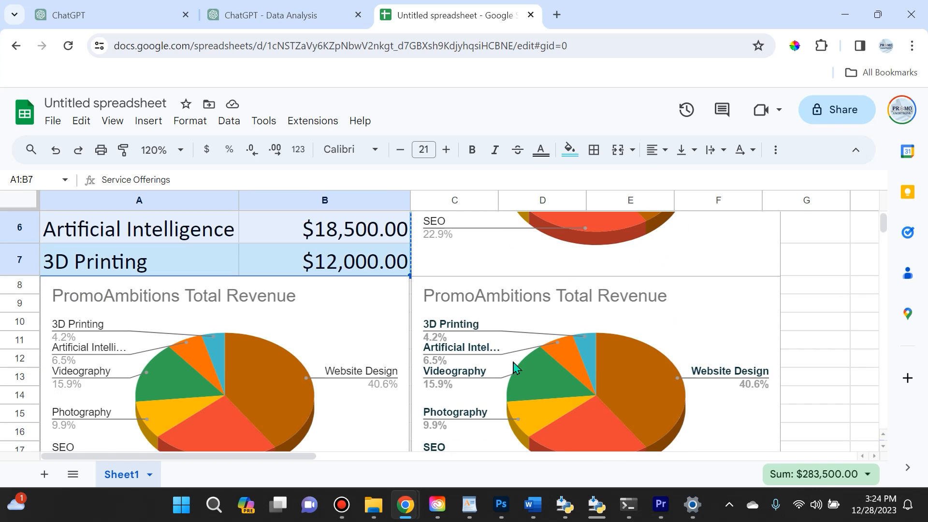
- Return to the ChatGPT Data Analysis chat and send the request "can you create a 3D visual pie chart of the data..."
click(285, 16)
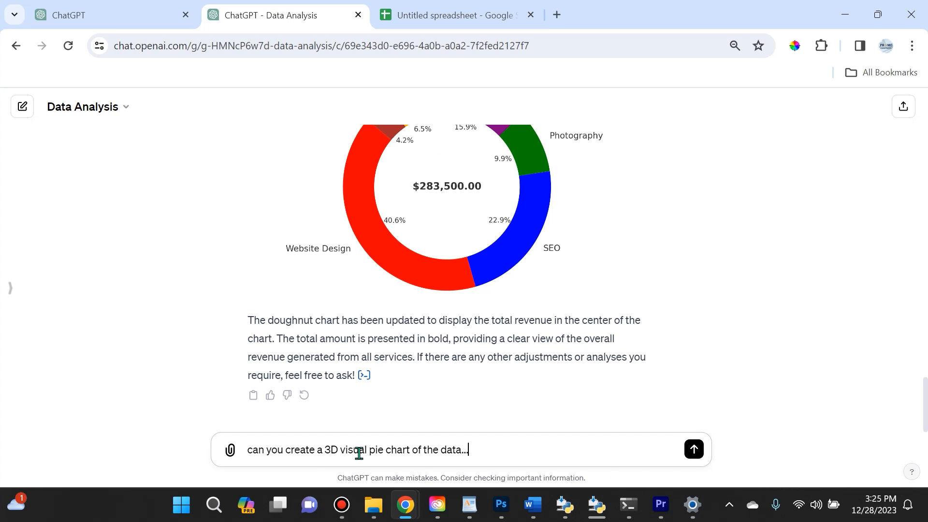
click(695, 450)
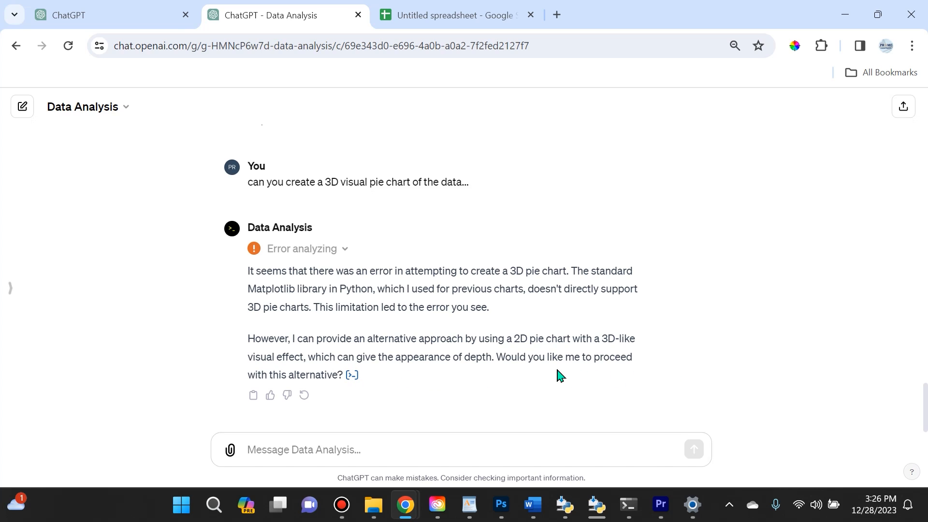
- Review the reply to the 3D chart request and send "go ahead an provide the alternative approach you mentioned..."
click(396, 451)
scroll(429, 355, up, 15)
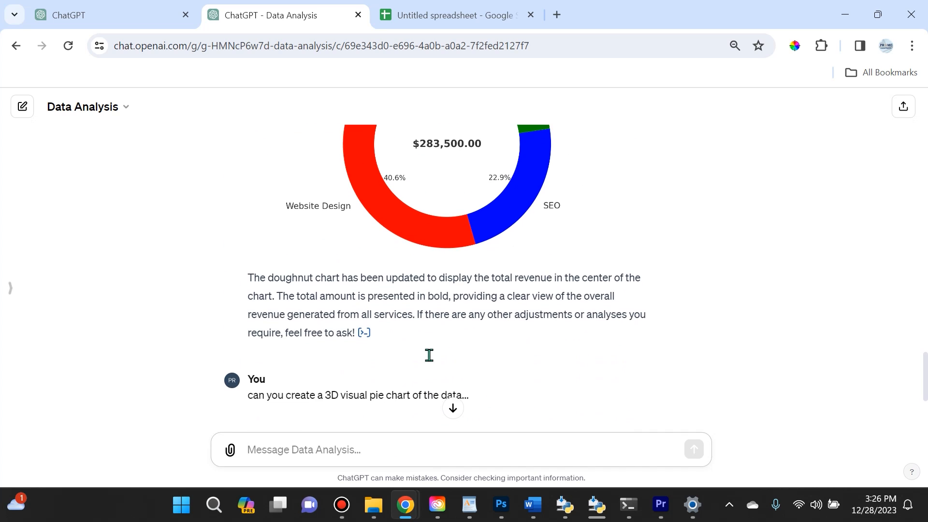
scroll(429, 360, down, 10)
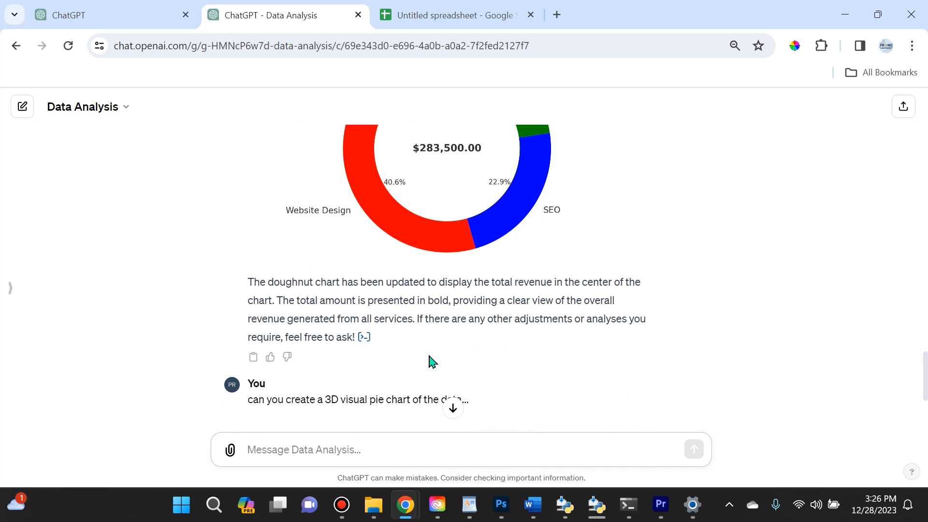
scroll(435, 274, down, 1)
scroll(435, 274, down, 3)
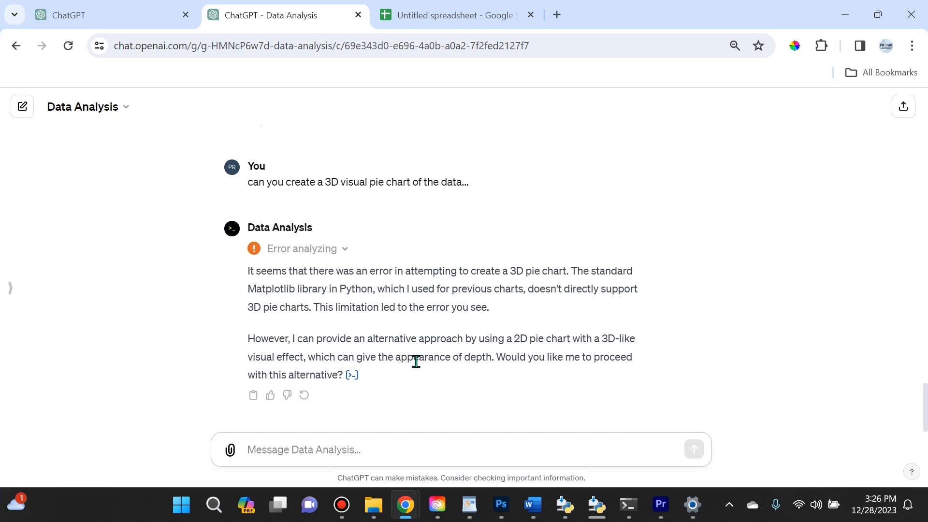
scroll(413, 356, up, 7)
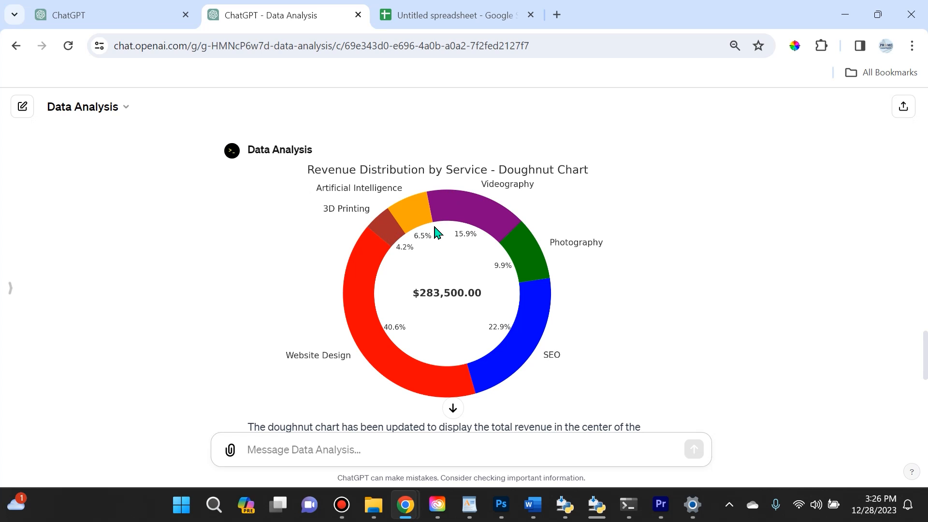
scroll(476, 296, down, 3)
scroll(476, 295, down, 4)
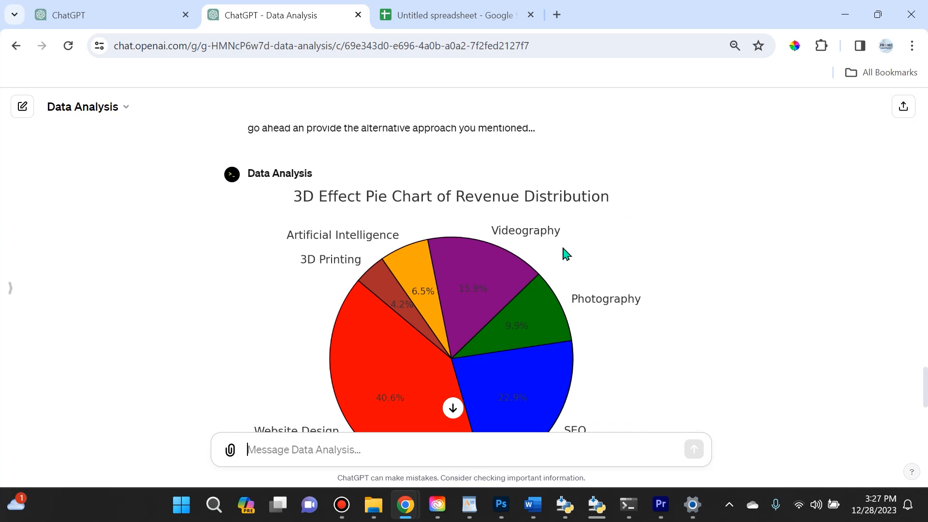
- Inspect the 3D effect pie chart and send "this still appears to be 2d, please create a 3D pie chart for me of the data..."
scroll(616, 251, down, 1)
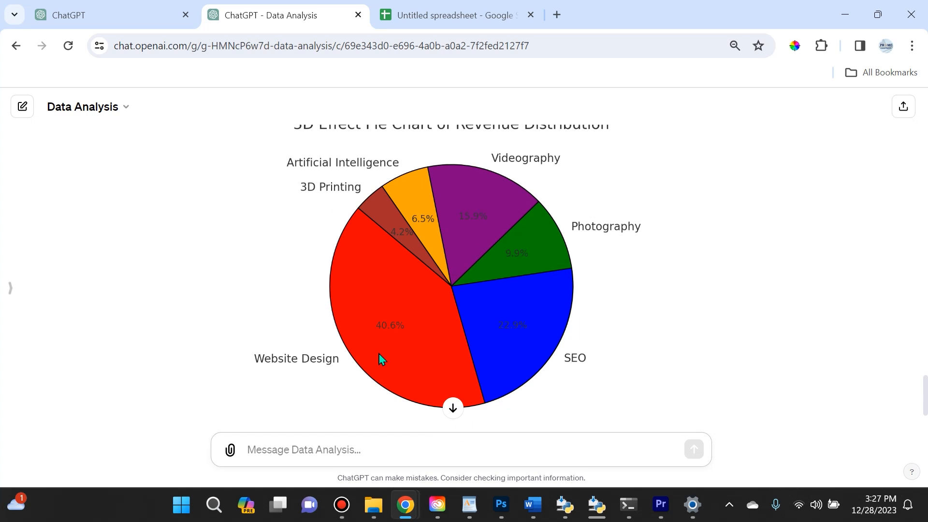
scroll(379, 359, down, 3)
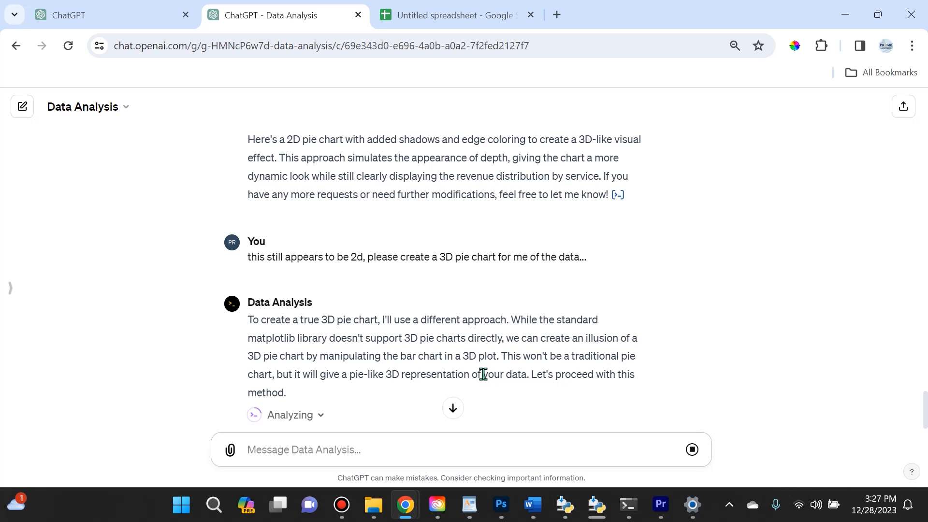
- Examine the 3D pie-like chart of revenue distribution and read the explanations above and below it
scroll(364, 284, down, 3)
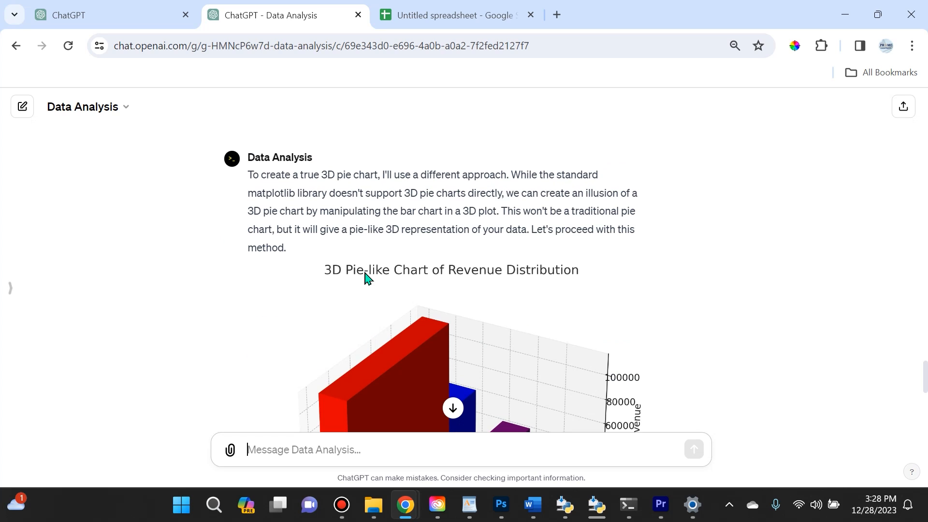
scroll(387, 278, down, 3)
scroll(403, 293, up, 1)
scroll(404, 297, down, 1)
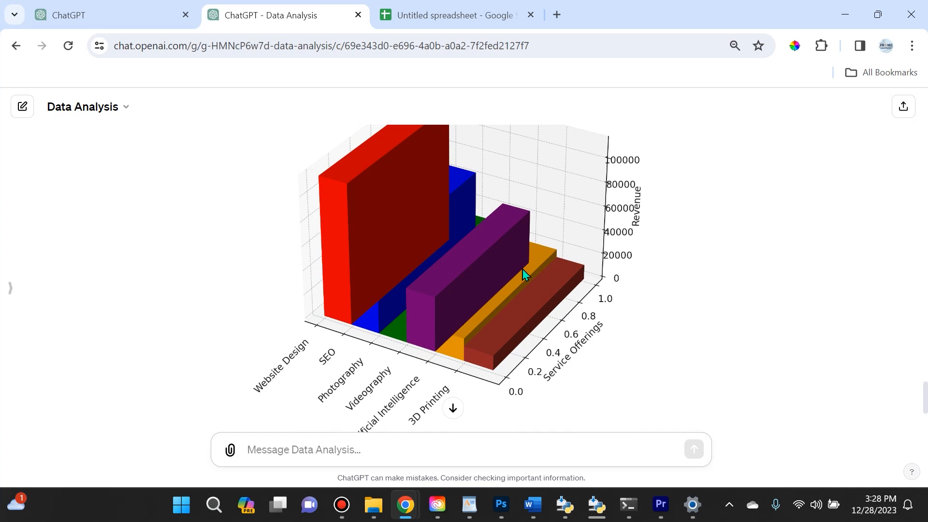
scroll(434, 370, up, 1)
scroll(430, 368, down, 1)
scroll(468, 370, down, 1)
scroll(474, 388, down, 2)
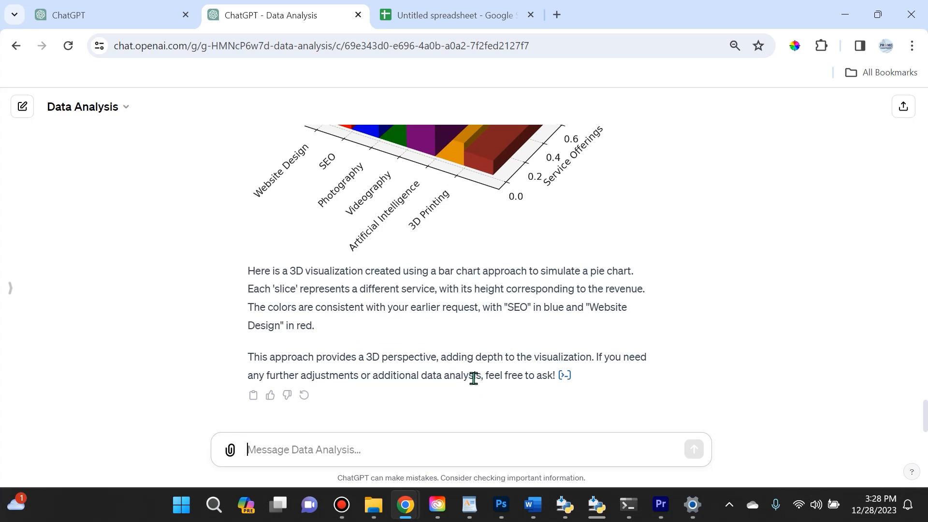
- Inspect the 3D pie-like chart's bars, service labels, and revenue and service offerings axes
scroll(473, 378, up, 3)
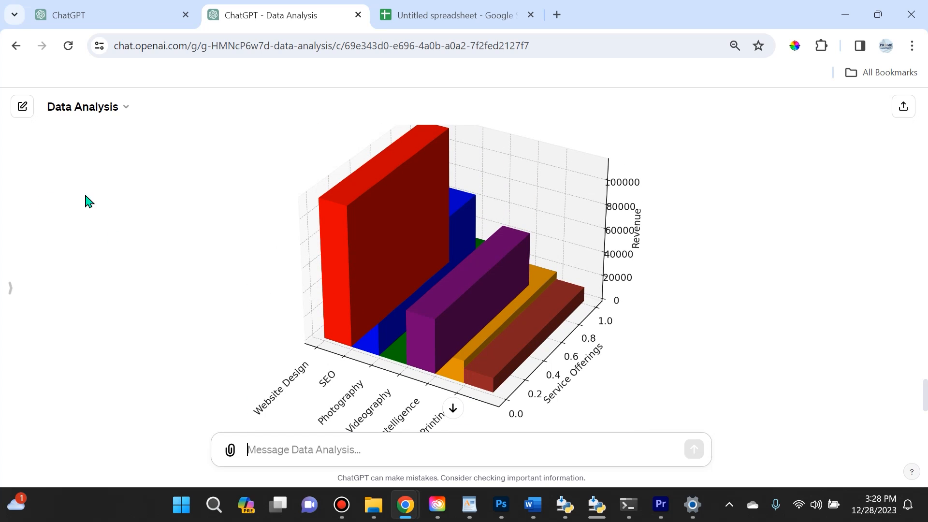
scroll(374, 256, down, 1)
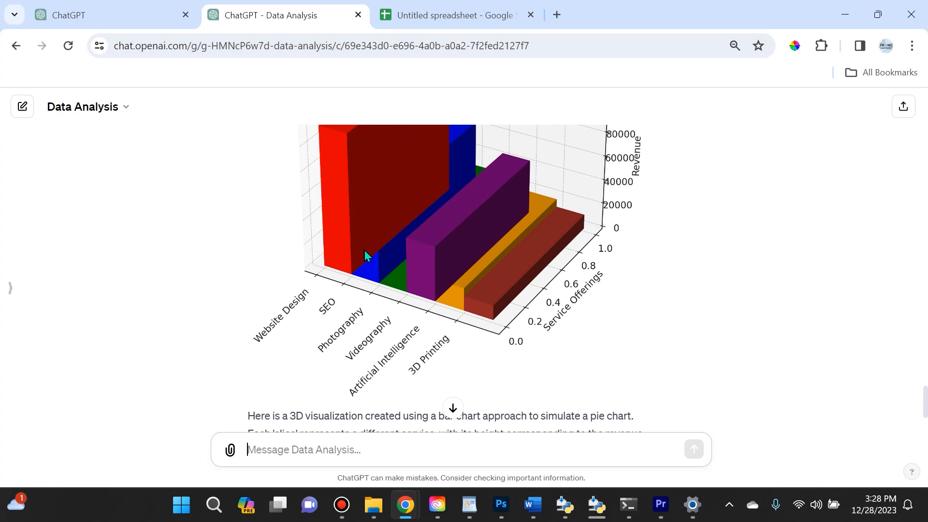
scroll(520, 324, up, 2)
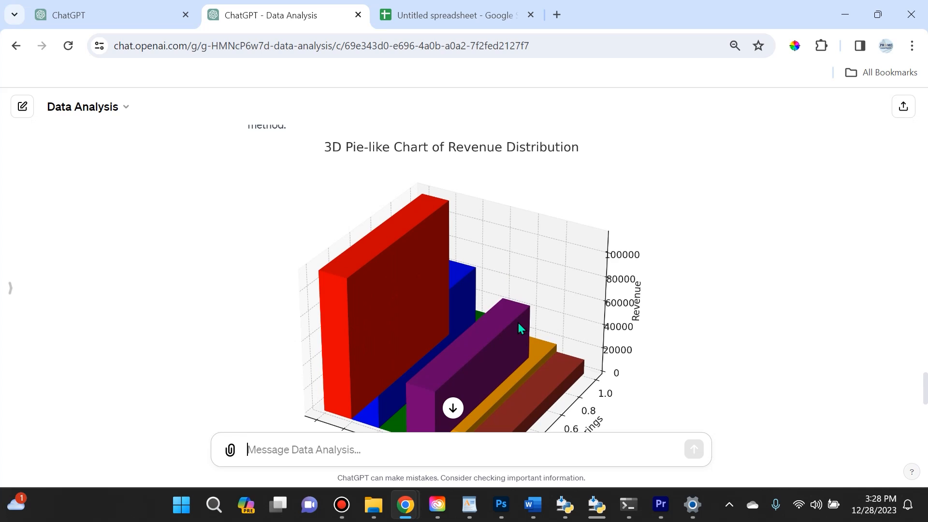
scroll(542, 319, down, 1)
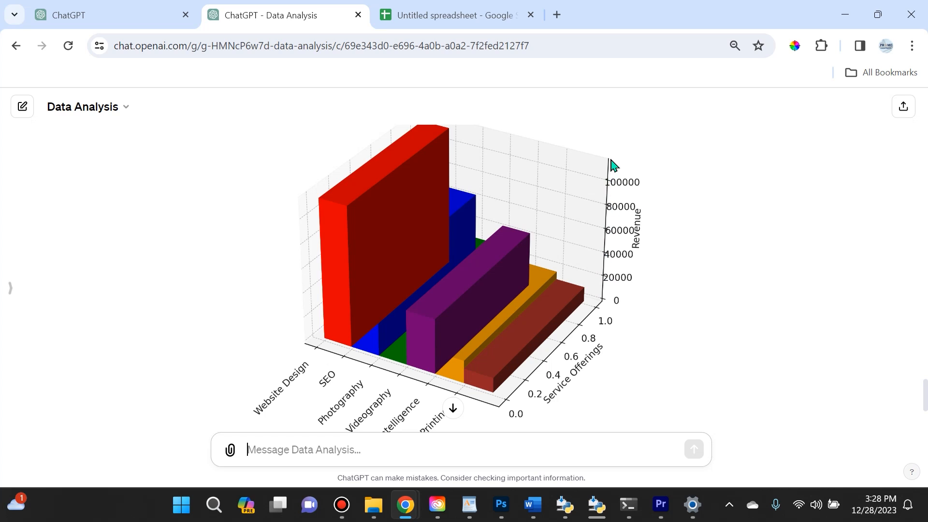
scroll(647, 366, down, 2)
scroll(633, 367, up, 3)
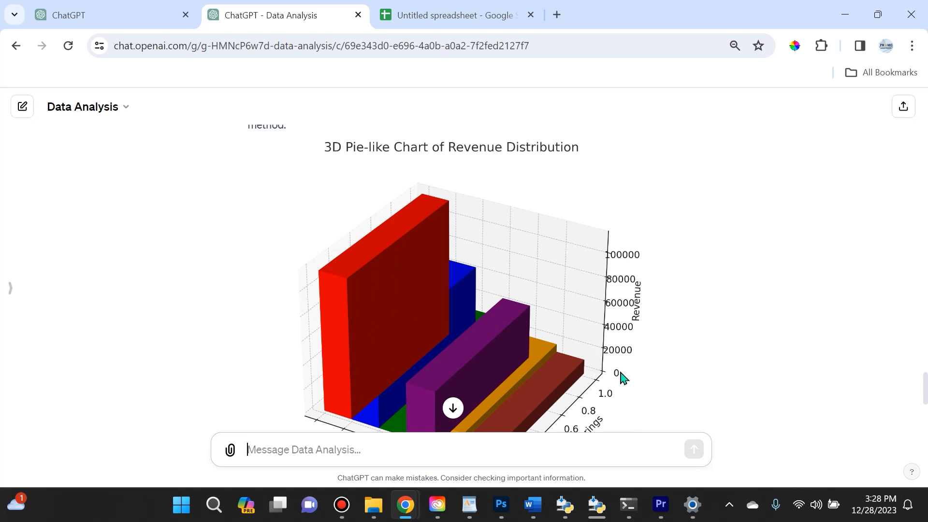
scroll(618, 377, down, 1)
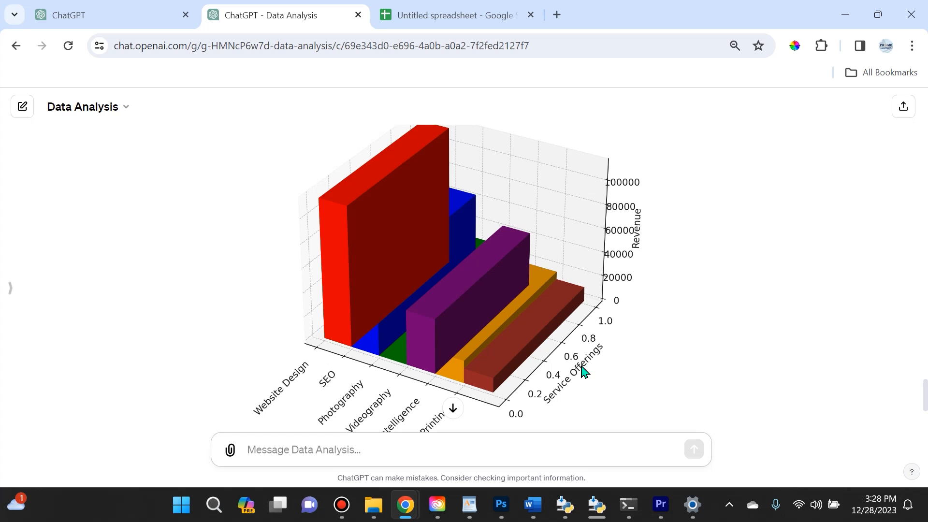
- Revisit the earlier 3D effect pie chart and compare it with the 3D charts in the Google Sheets spreadsheet
scroll(588, 385, up, 8)
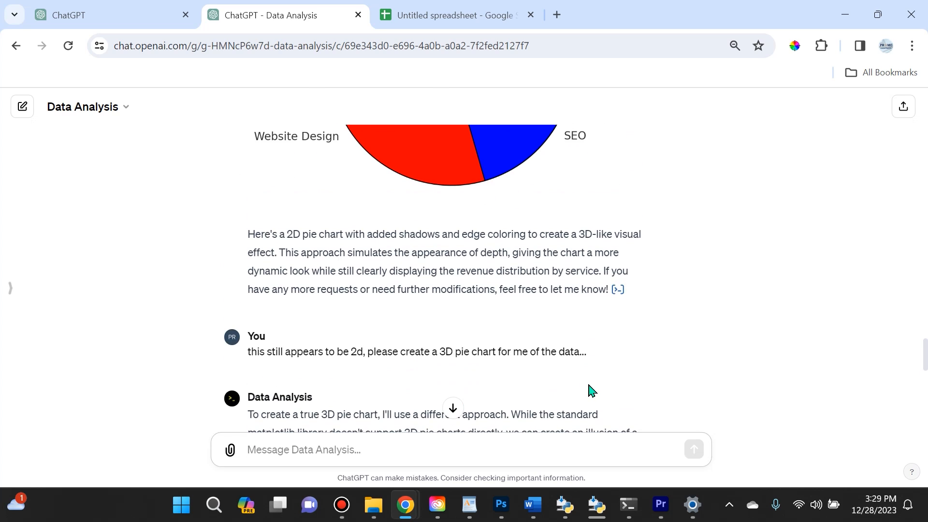
scroll(414, 354, up, 5)
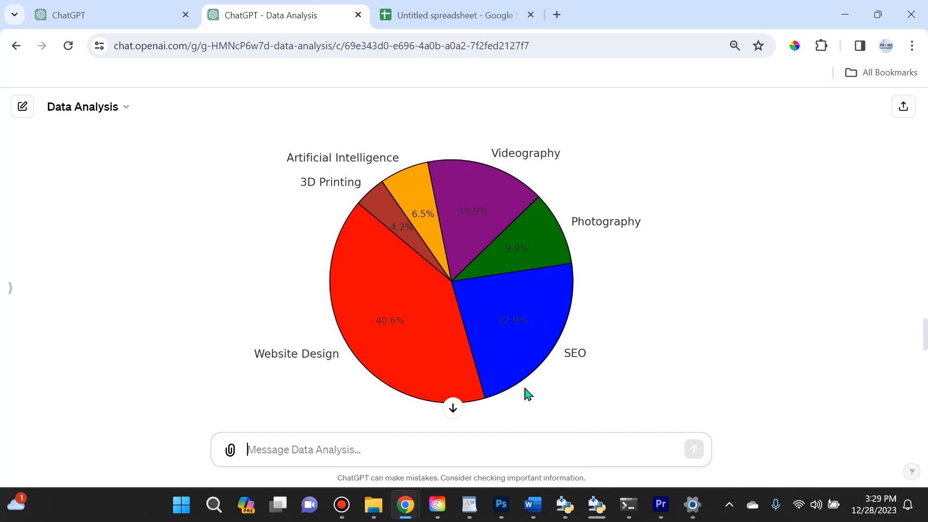
click(377, 16)
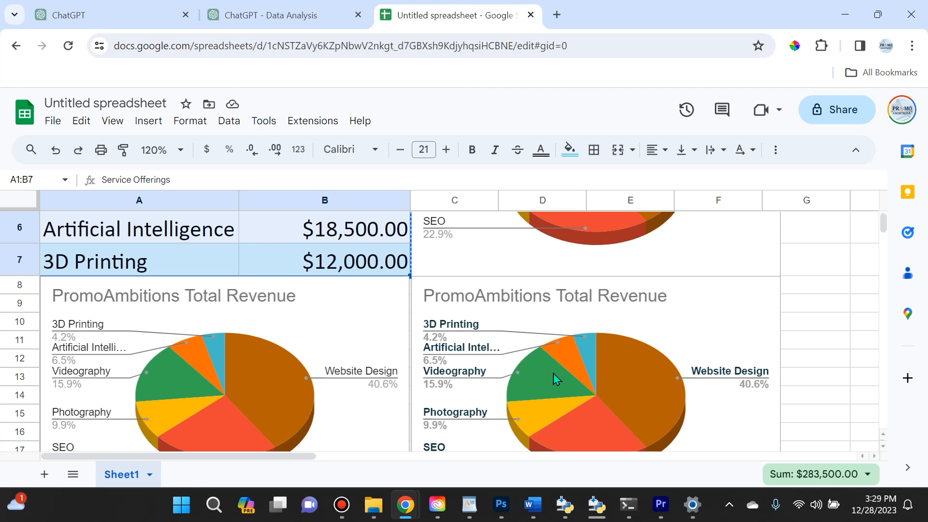
scroll(560, 374, down, 1)
scroll(526, 374, up, 2)
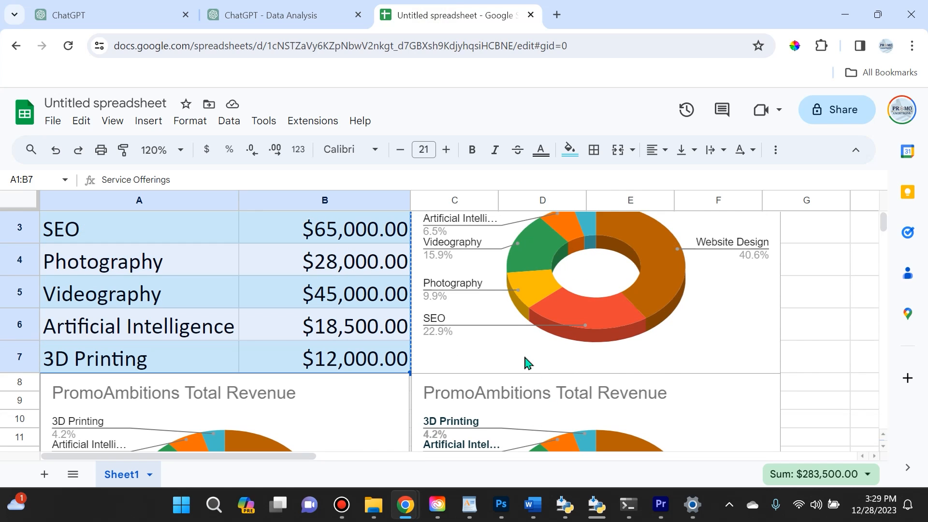
click(267, 25)
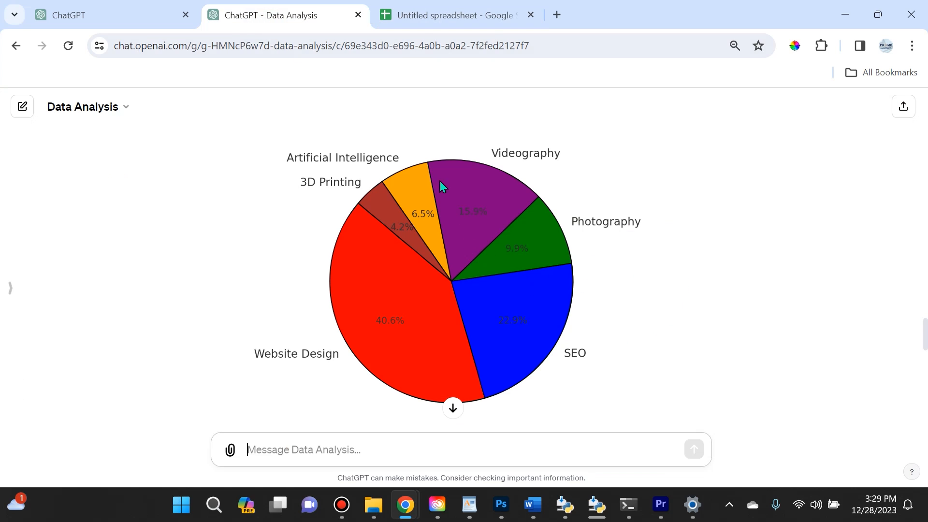
- Review the Google Sheets spreadsheet's 3D pie and doughnut charts of total revenue as a reference for the generated charts
click(382, 15)
scroll(650, 348, down, 1)
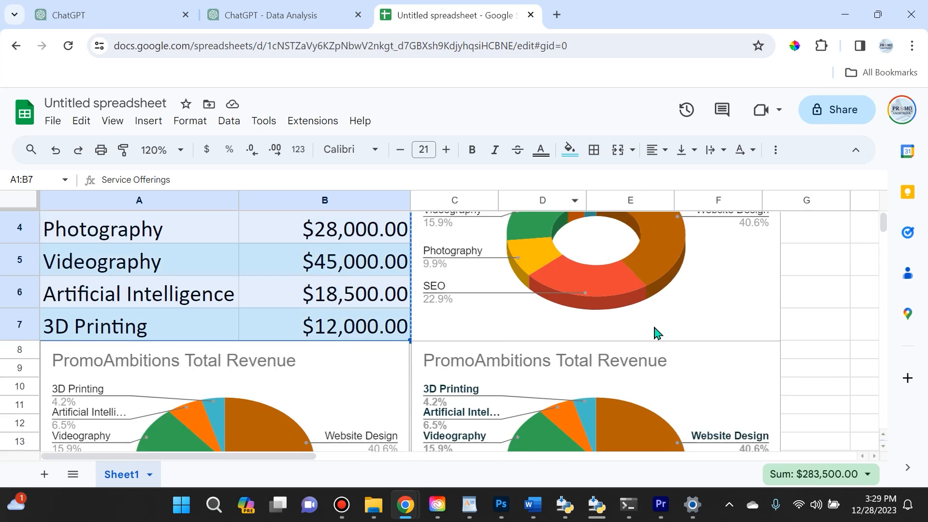
scroll(655, 333, down, 3)
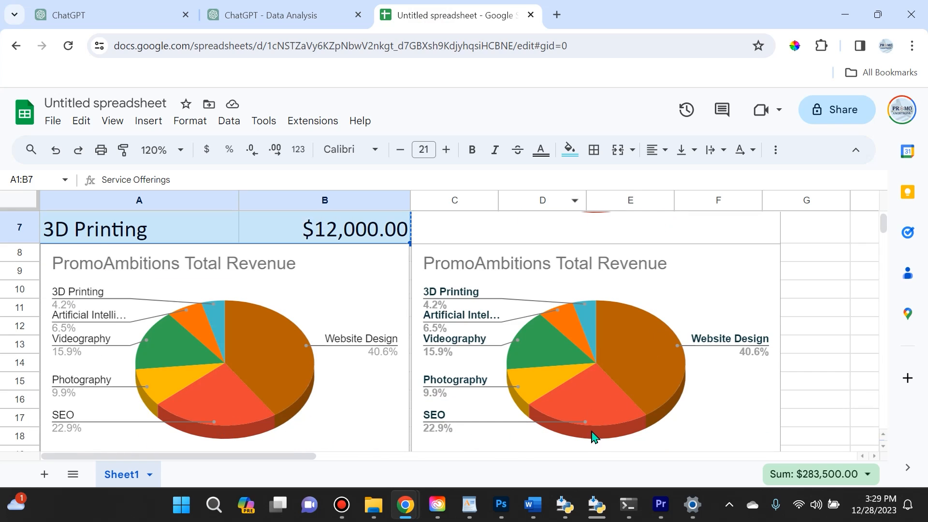
scroll(599, 417, up, 6)
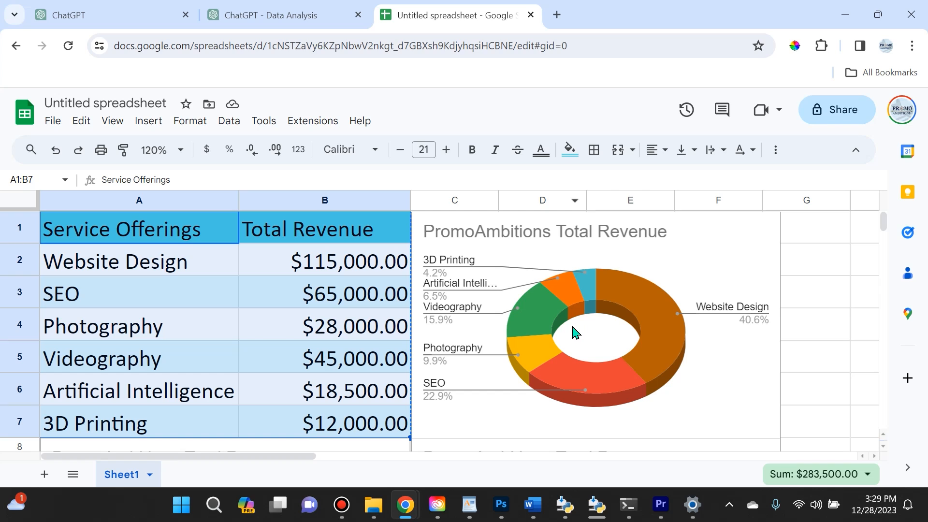
scroll(564, 378, down, 3)
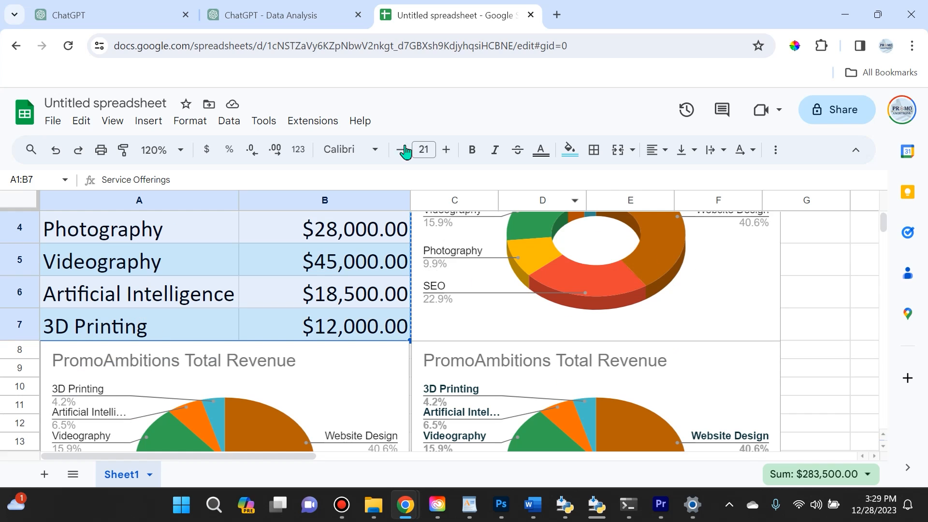
click(290, 15)
click(436, 14)
scroll(672, 353, down, 1)
scroll(675, 357, down, 3)
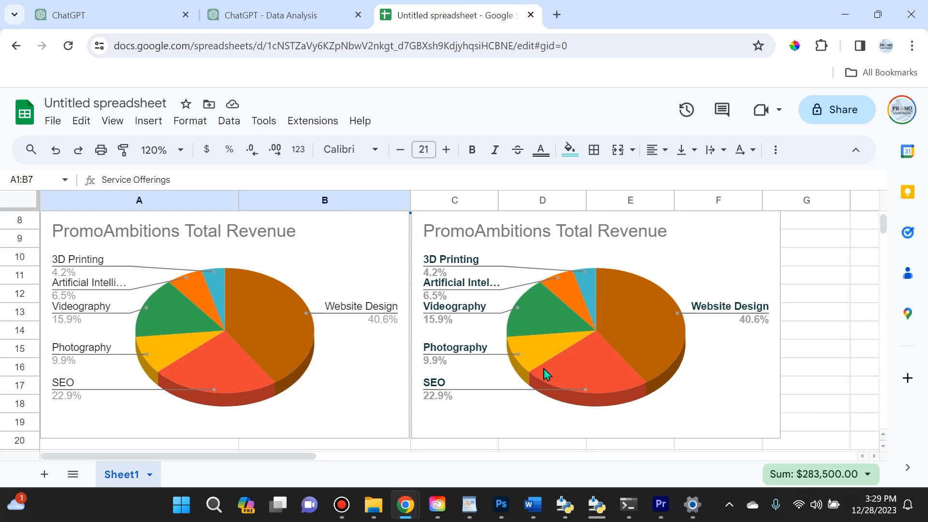
scroll(556, 363, up, 7)
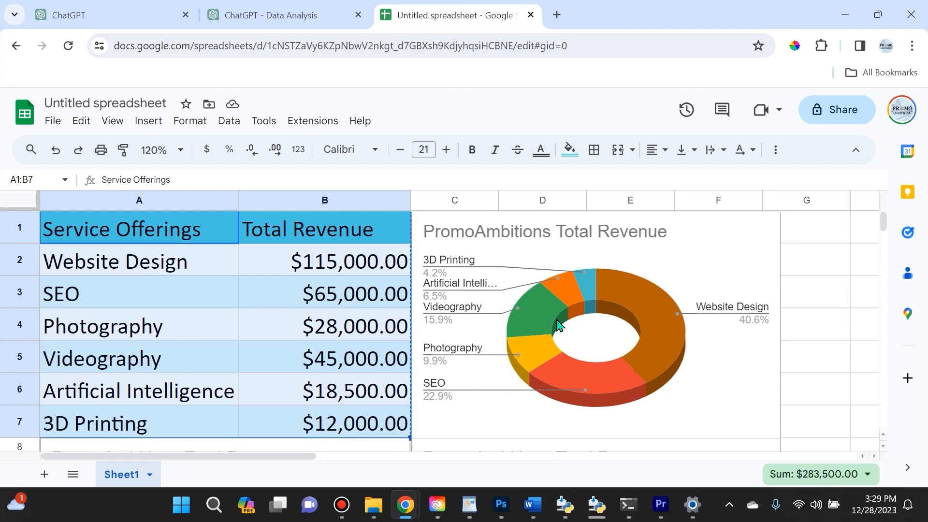